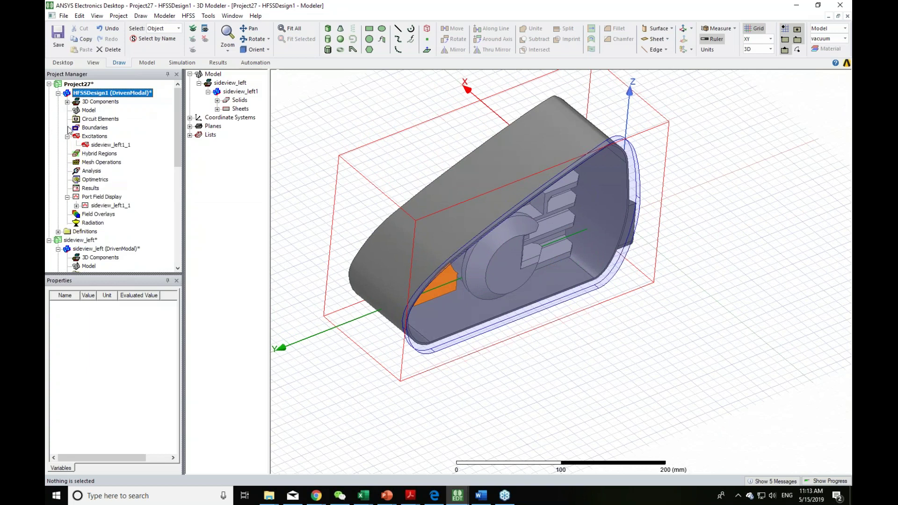
# Refresh the Project27 tree to show the new HFSSDesign2 and switch the ribbon to Desktop.
pyautogui.click(48, 84)
pyautogui.click(48, 84)
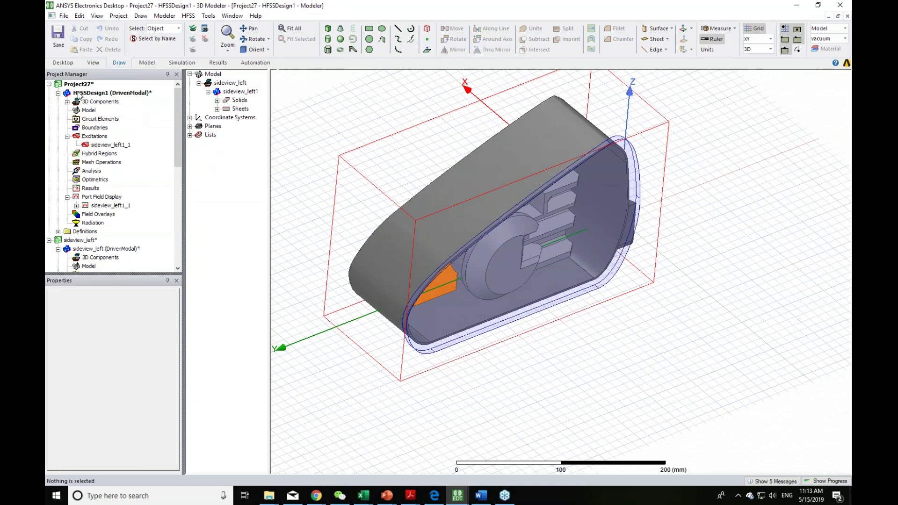
pyautogui.click(63, 62)
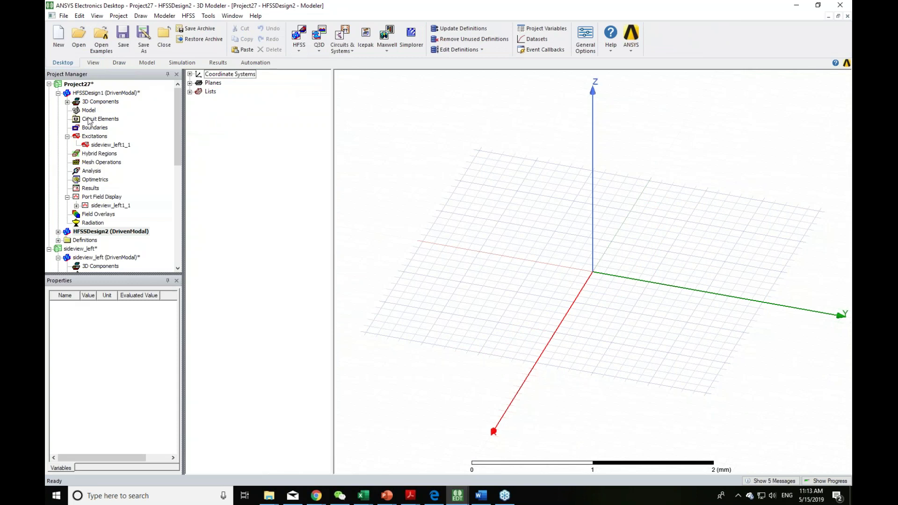
# Make HFSSDesign2 active and open Browse 3D Component from Draw > 3D Component Library.
pyautogui.doubleClick(67, 232)
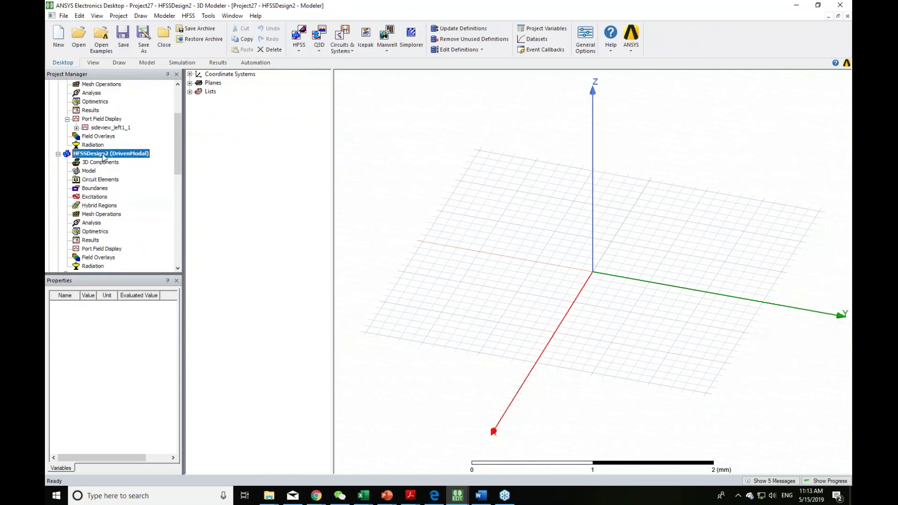
pyautogui.click(432, 159)
pyautogui.click(188, 15)
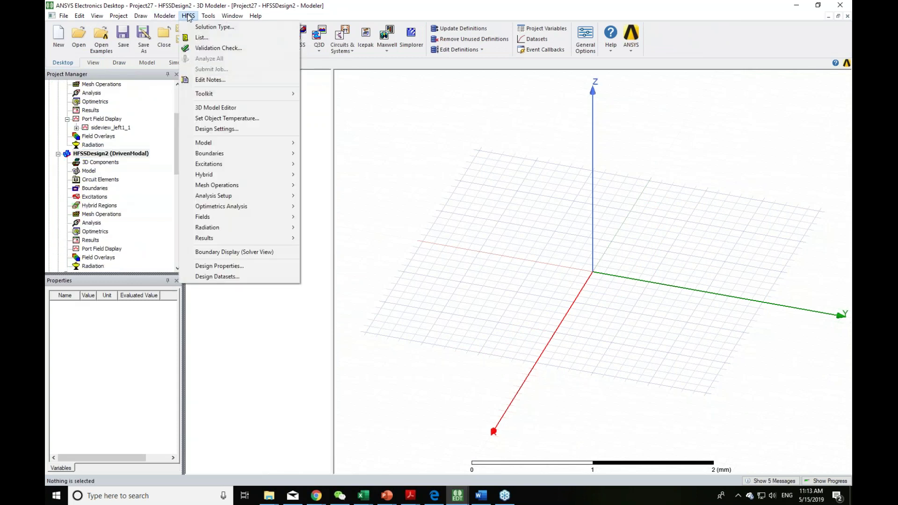
pyautogui.moveTo(140, 15)
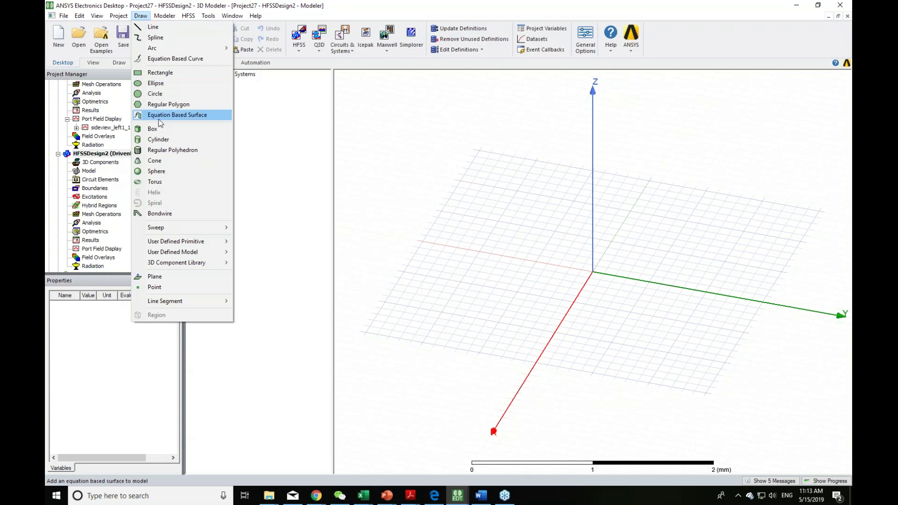
pyautogui.moveTo(205, 263)
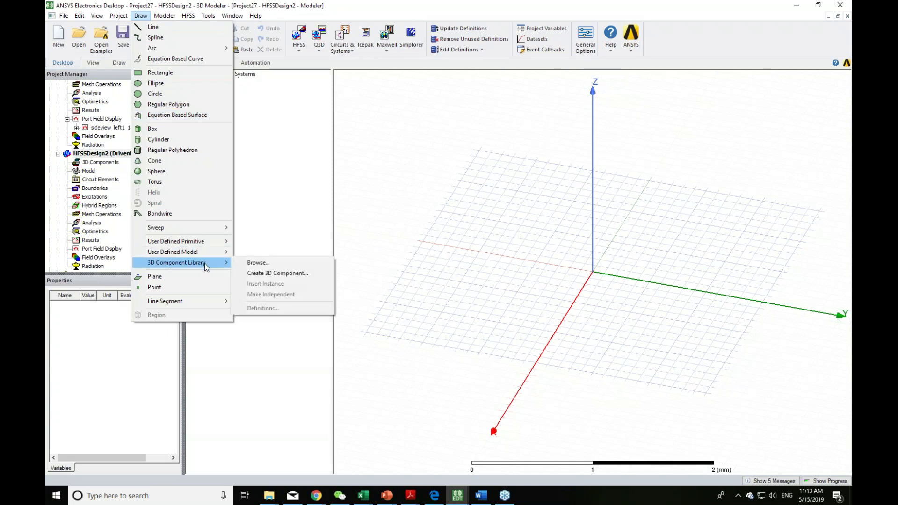
pyautogui.click(258, 263)
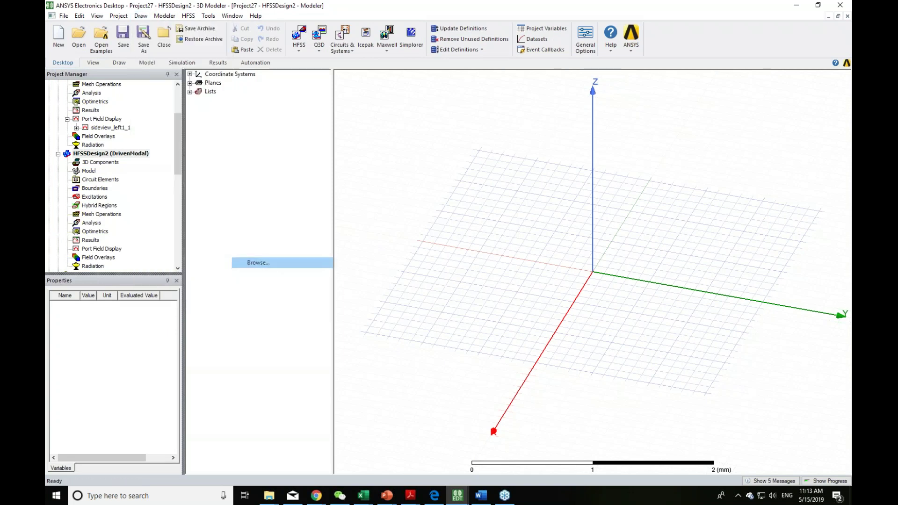
pyautogui.click(264, 193)
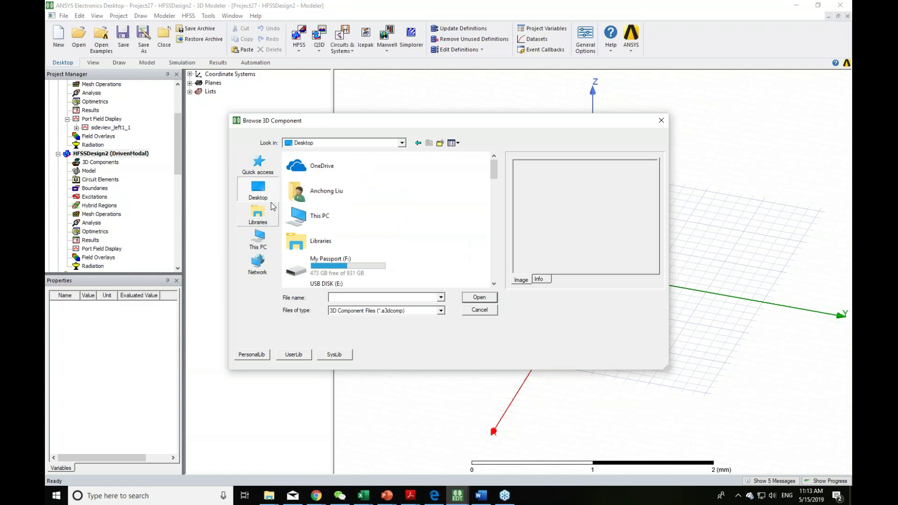
# Point the component file browser back to the Desktop folder.
pyautogui.scroll(-2, 352, 256)
pyautogui.scroll(-5, 352, 256)
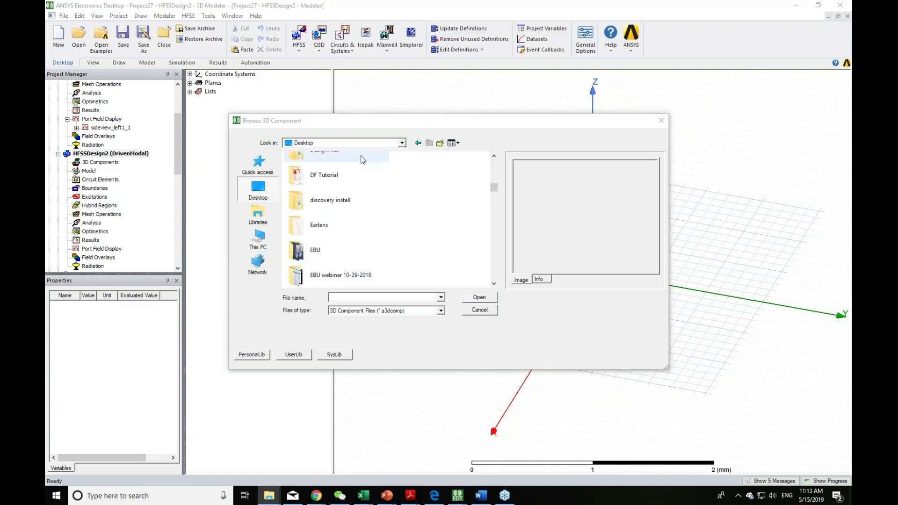
pyautogui.click(368, 144)
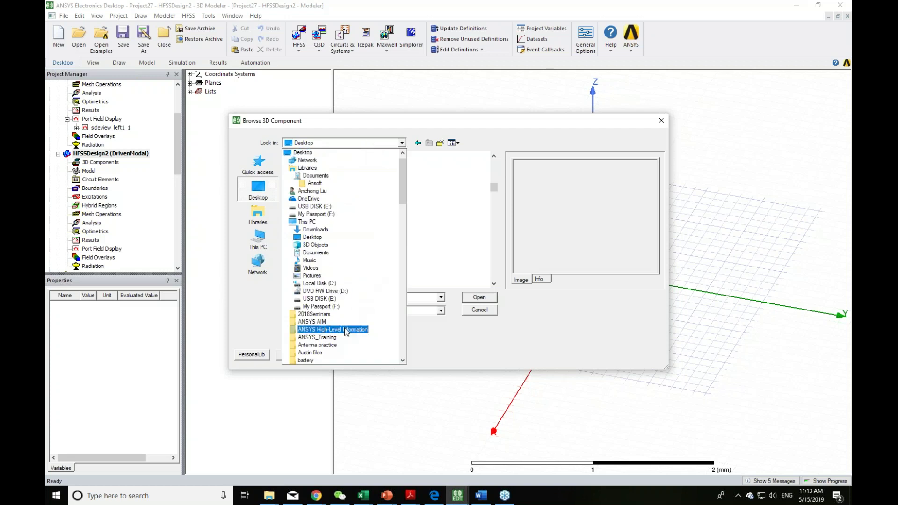
pyautogui.click(306, 153)
pyautogui.scroll(-5, 351, 229)
pyautogui.scroll(3, 341, 234)
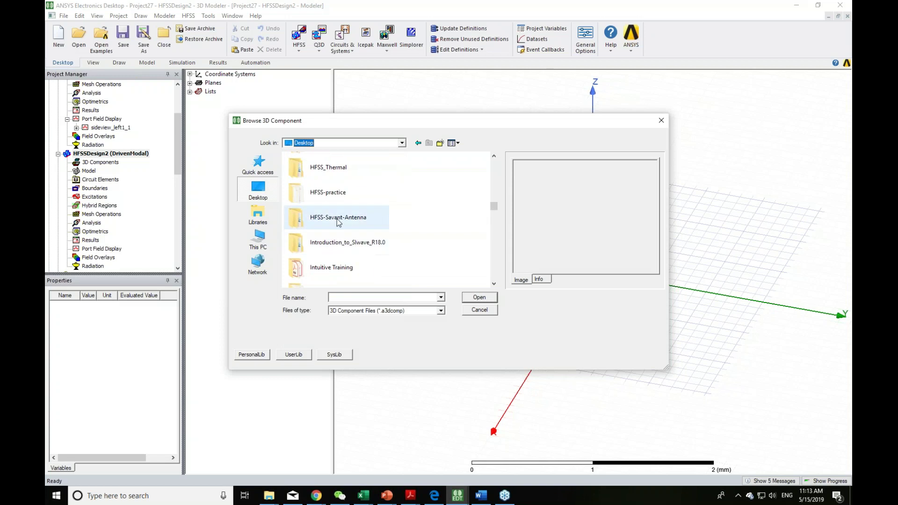
# Open sideview_left.a3dcomp from HFSS-Savant-Antenna > Antenna_Placement_WS > Final Files - For Reference > WS_01.
pyautogui.doubleClick(340, 221)
pyautogui.doubleClick(318, 186)
pyautogui.doubleClick(308, 168)
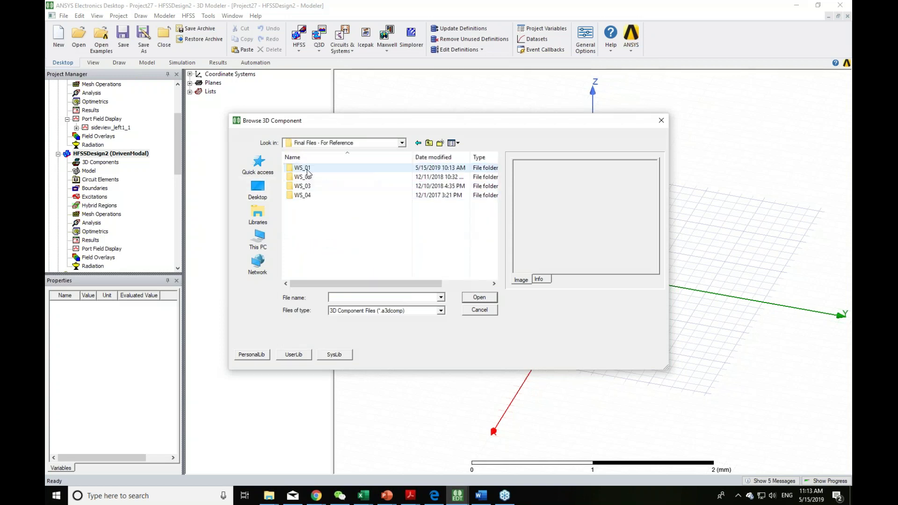
pyautogui.doubleClick(309, 169)
pyautogui.click(318, 169)
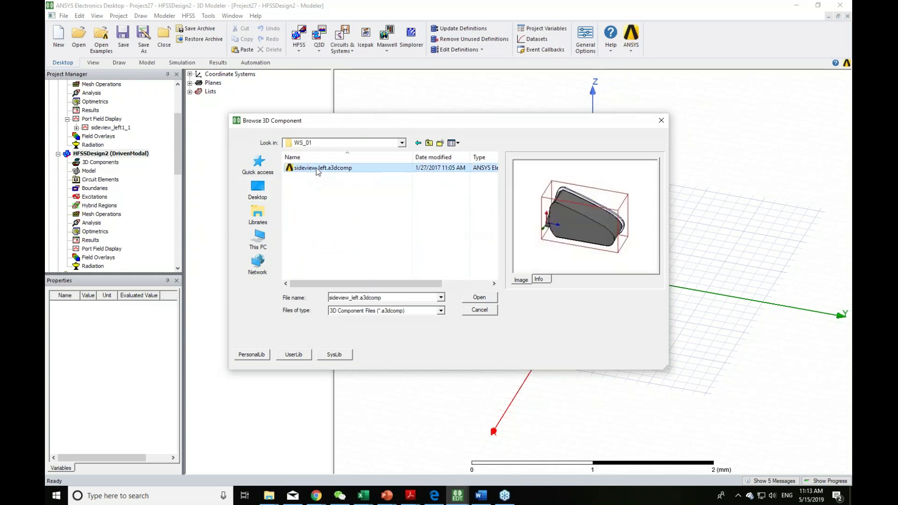
pyautogui.click(522, 282)
pyautogui.click(477, 299)
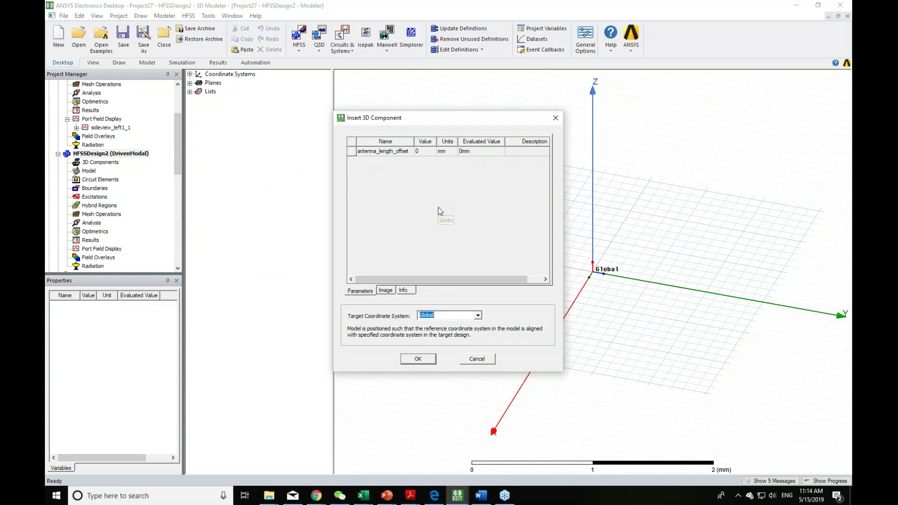
# Review the component's Image and Info tabs, then insert sideview_left on the Global coordinate system.
pyautogui.click(386, 292)
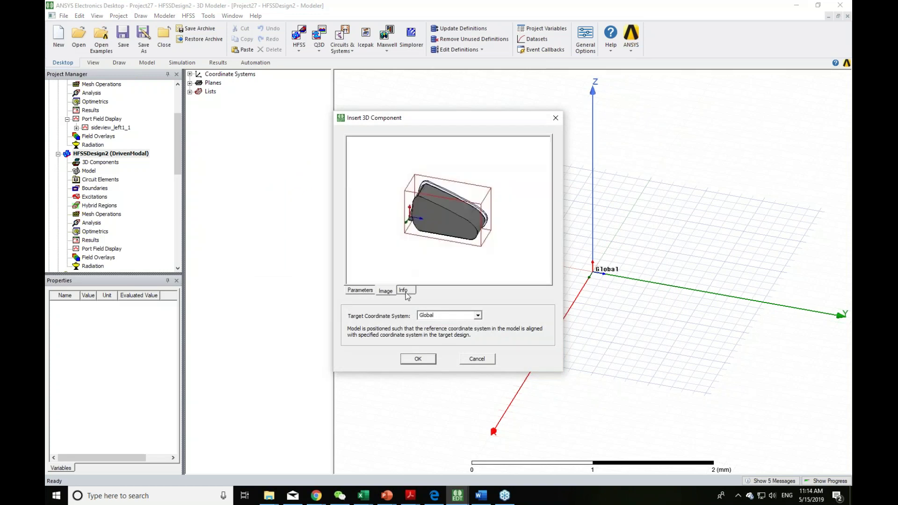
pyautogui.click(405, 292)
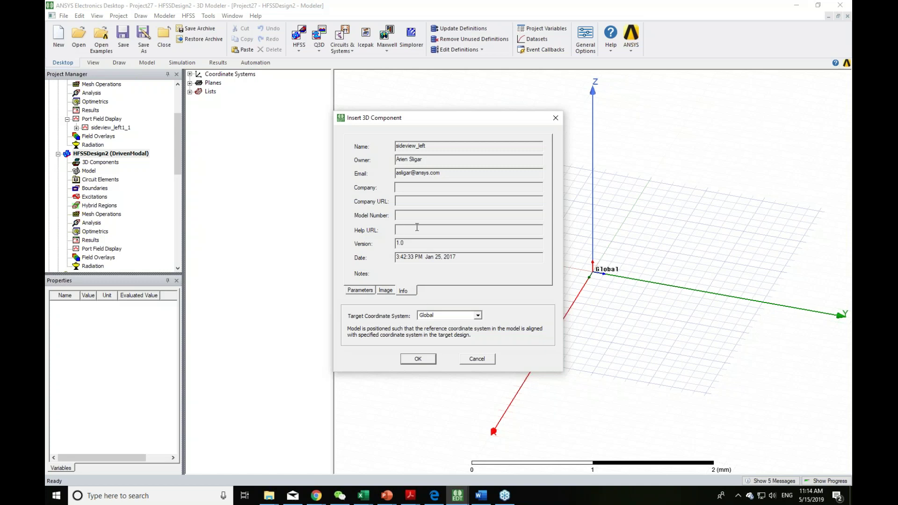
pyautogui.click(359, 290)
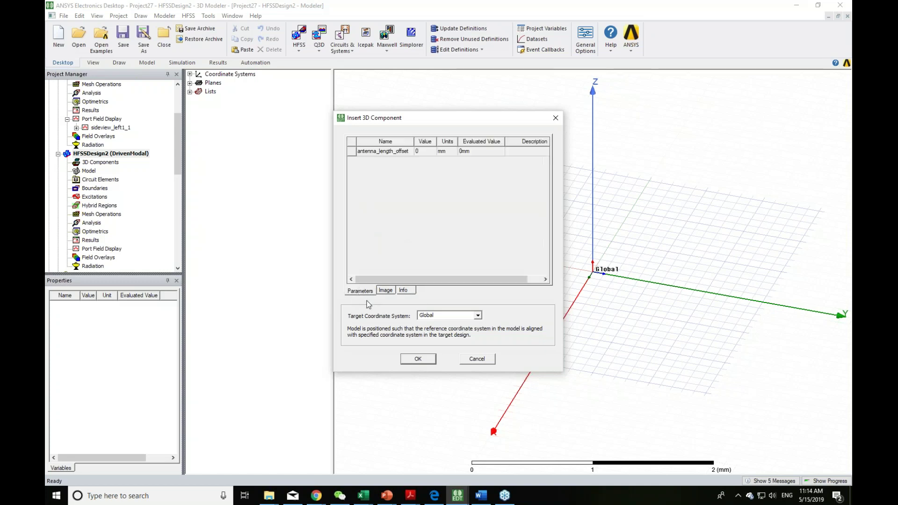
pyautogui.click(418, 360)
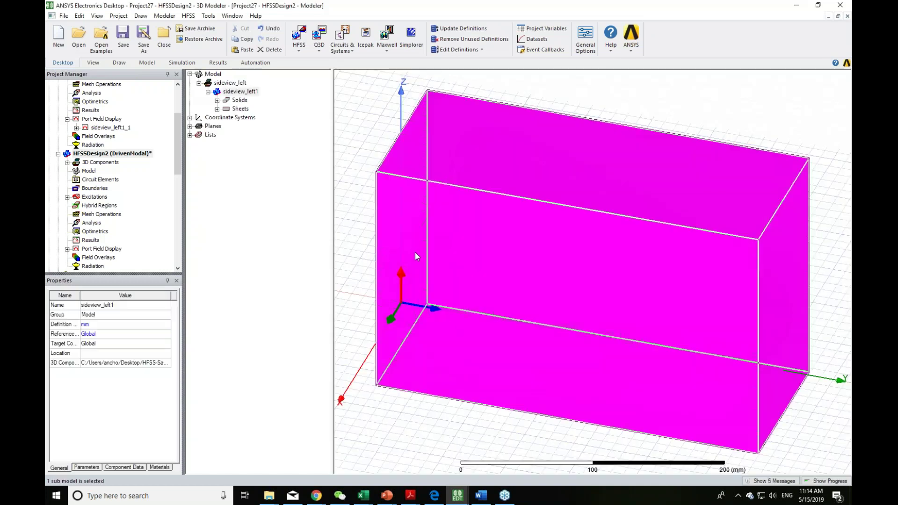
pyautogui.keyDown('alt'); pyautogui.moveTo(415, 255); pyautogui.dragTo(693, 379); pyautogui.keyUp('alt')
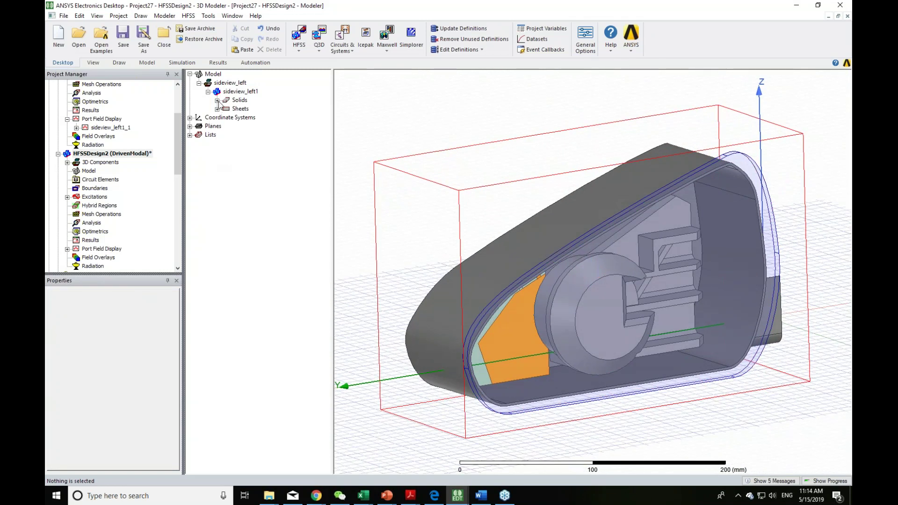
pyautogui.click(217, 100)
pyautogui.click(217, 152)
pyautogui.click(226, 169)
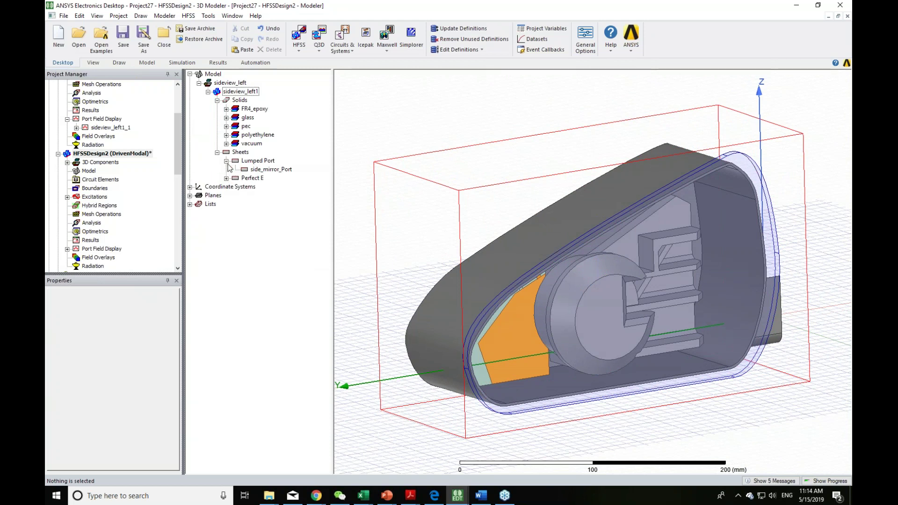
pyautogui.click(226, 161)
pyautogui.click(226, 144)
pyautogui.click(227, 134)
pyautogui.click(227, 126)
pyautogui.click(227, 118)
pyautogui.click(226, 108)
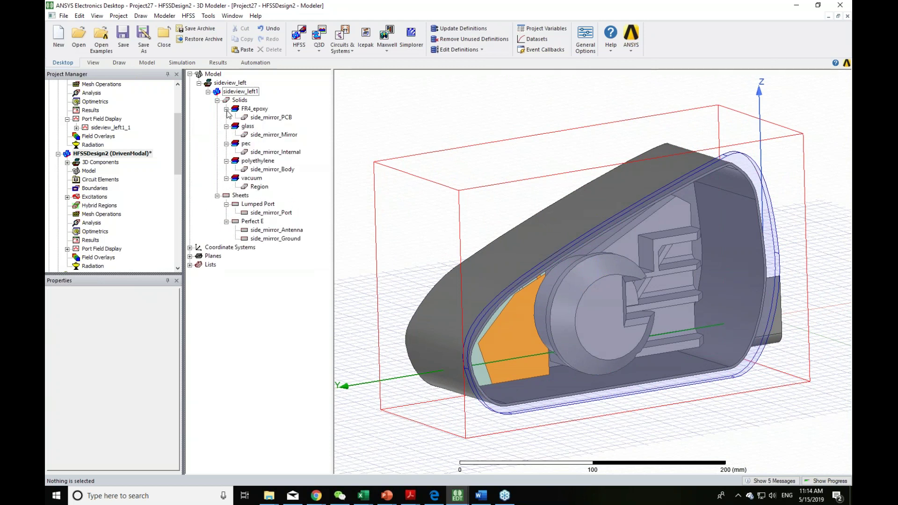
pyautogui.click(68, 162)
pyautogui.click(106, 170)
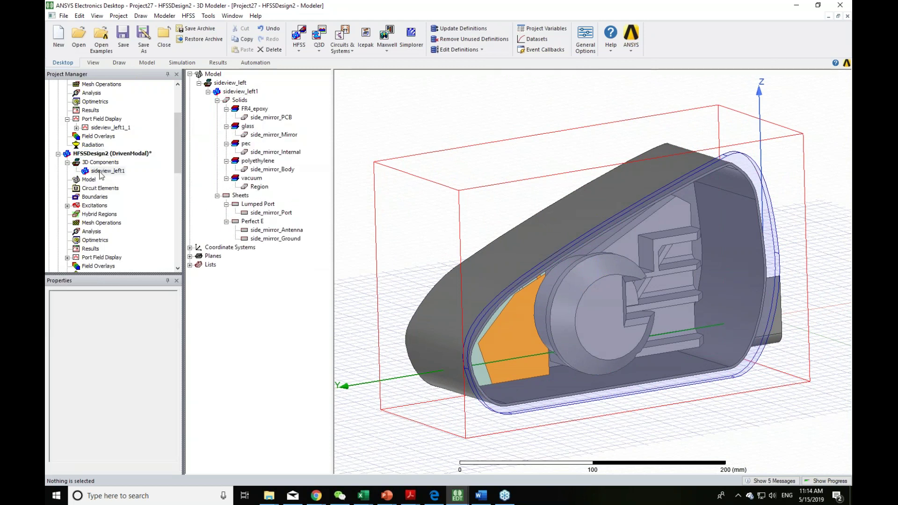
pyautogui.click(234, 319)
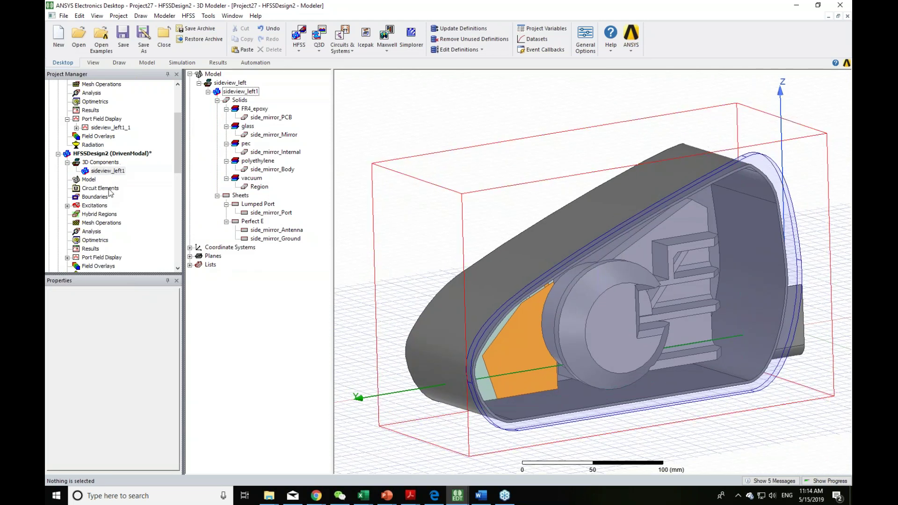
pyautogui.click(67, 205)
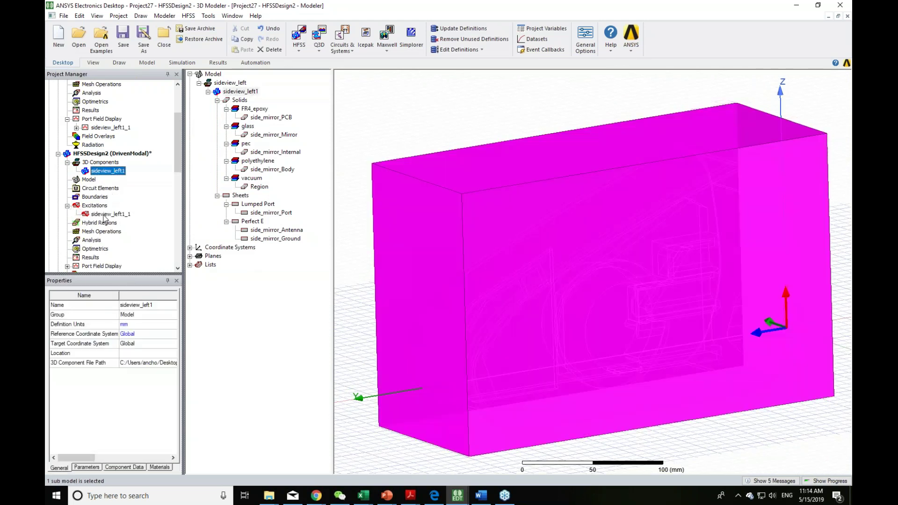
pyautogui.click(105, 216)
pyautogui.scroll(3, 535, 308)
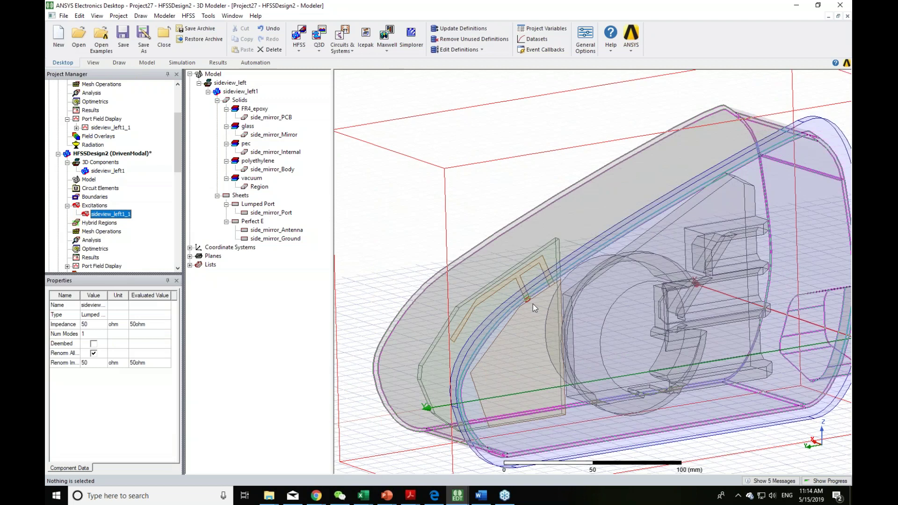
pyautogui.click(264, 213)
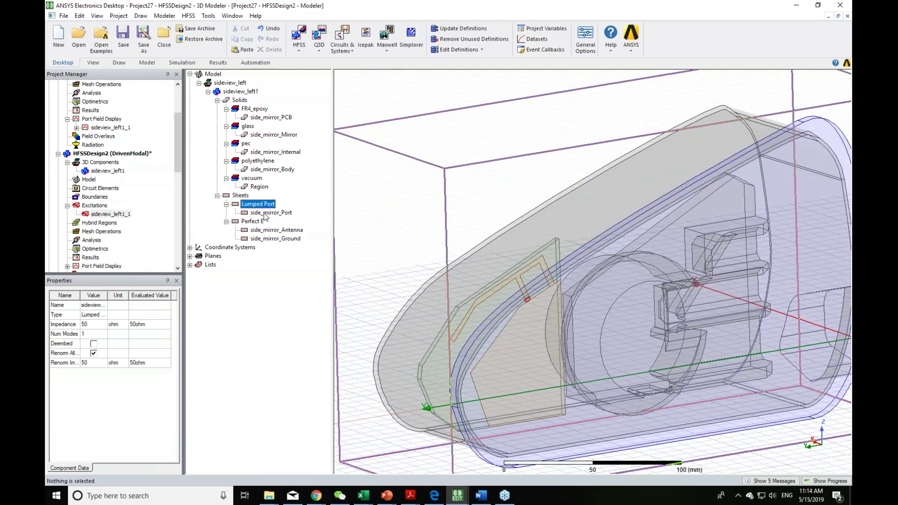
pyautogui.click(286, 243)
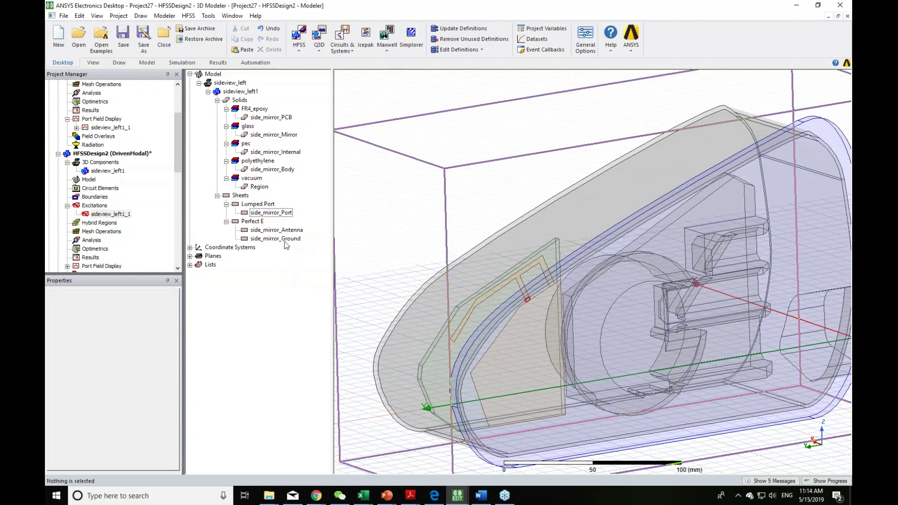
pyautogui.click(278, 231)
pyautogui.click(278, 238)
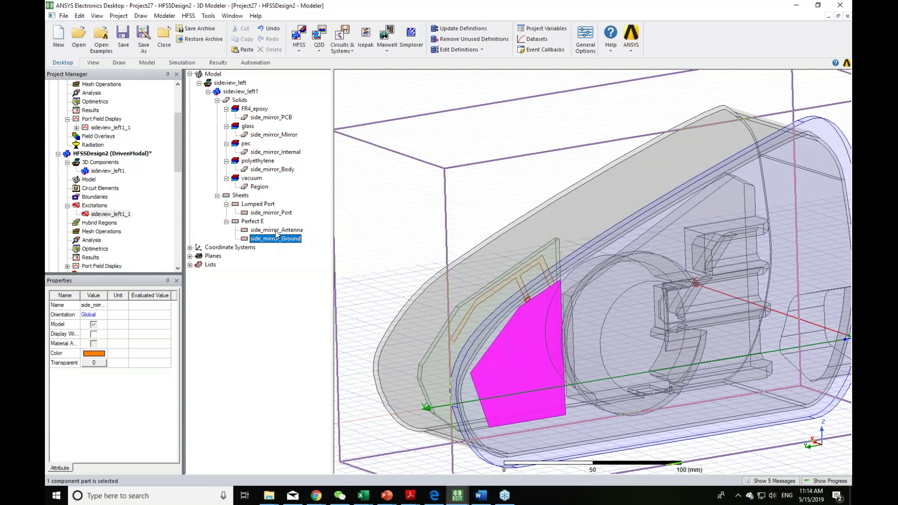
pyautogui.click(278, 231)
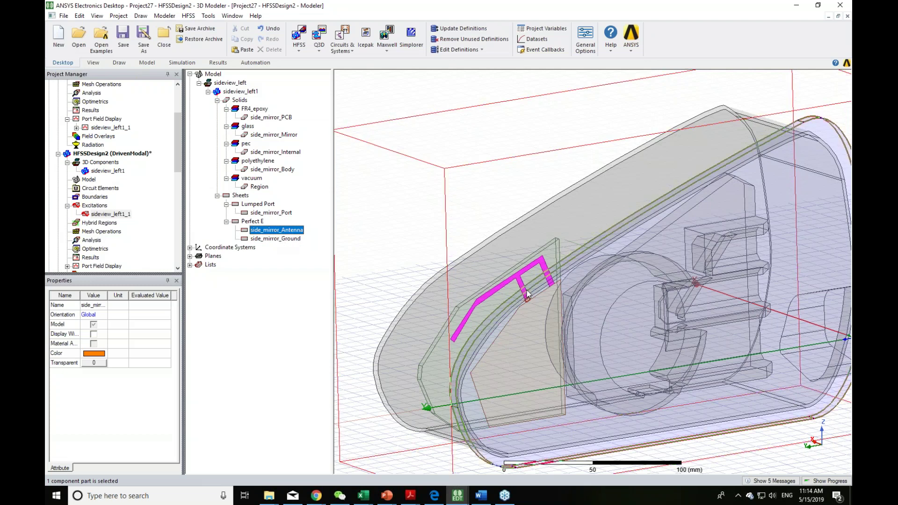
pyautogui.hotkey('ctrl', 'd')
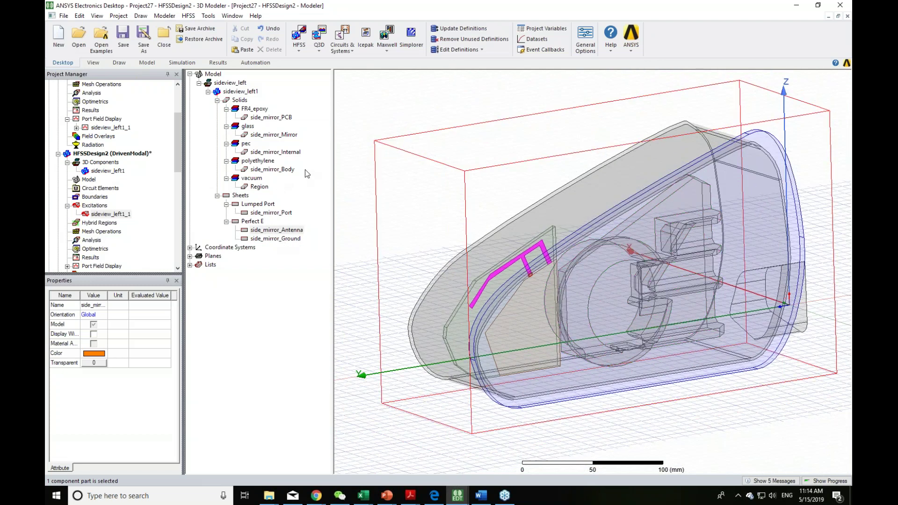
pyautogui.click(372, 120)
pyautogui.click(280, 118)
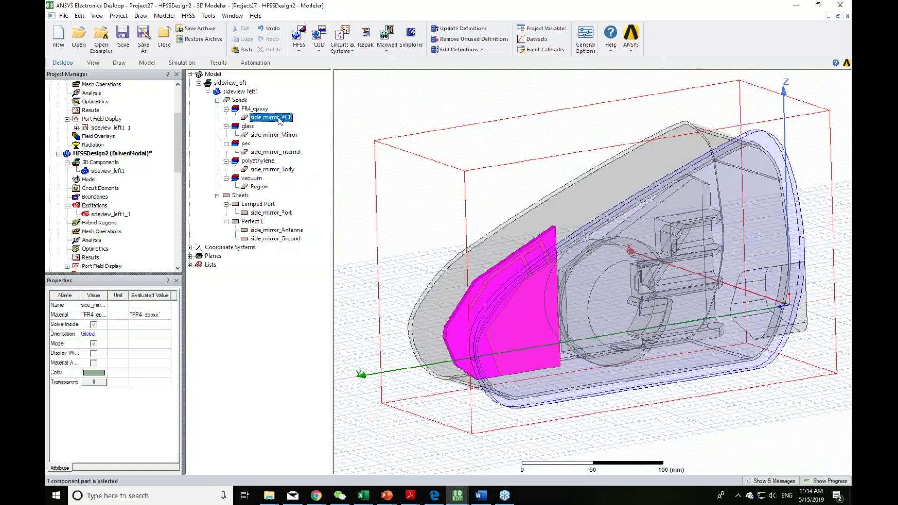
pyautogui.click(357, 104)
pyautogui.click(272, 118)
pyautogui.click(277, 136)
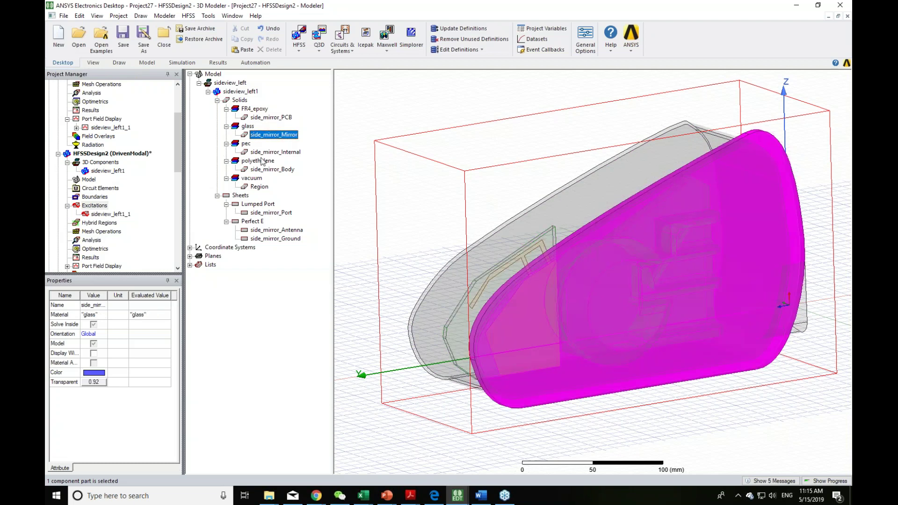
pyautogui.click(269, 152)
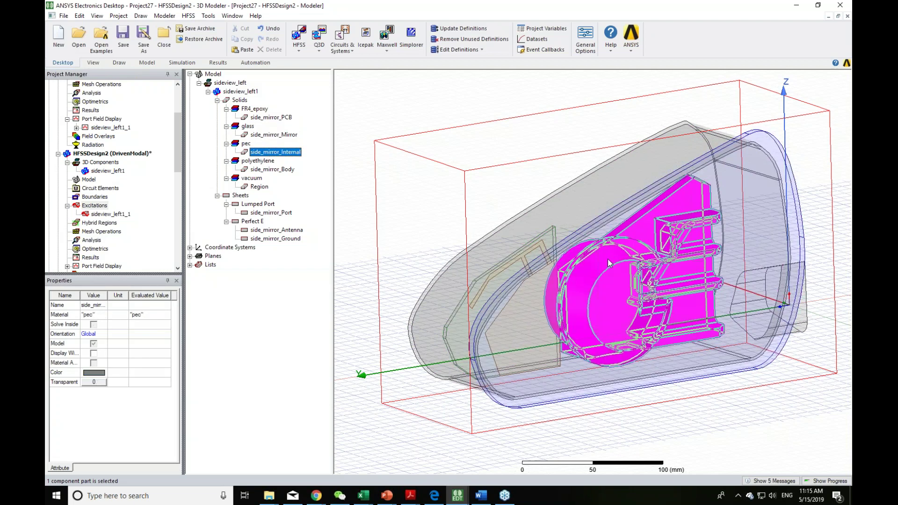
pyautogui.click(276, 170)
pyautogui.click(388, 121)
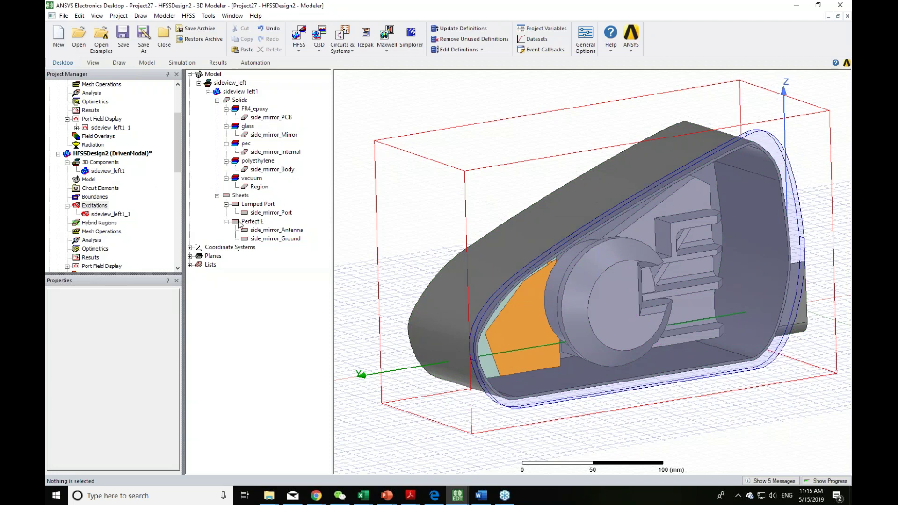
# Collapse HFSSDesign2, view HFSSDesign1's model from another angle, then activate the sideview_left design.
pyautogui.doubleClick(57, 154)
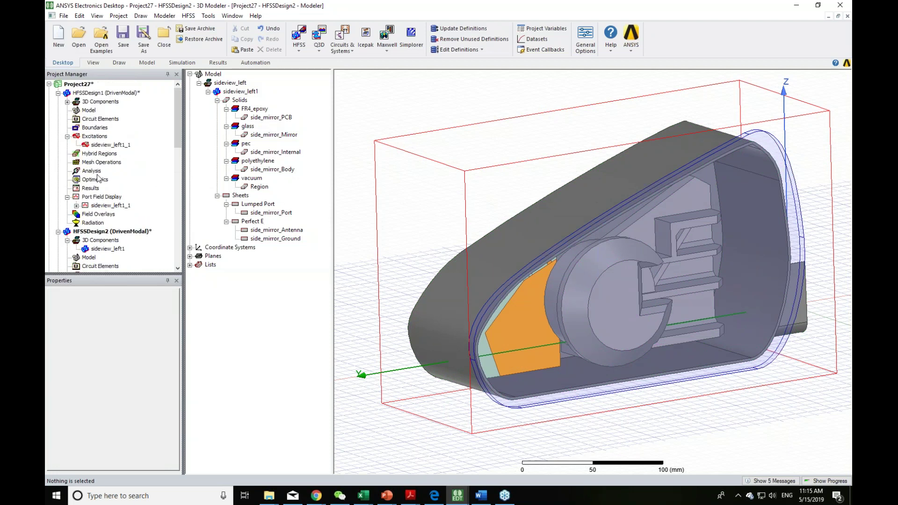
pyautogui.scroll(-3, 98, 185)
pyautogui.click(57, 93)
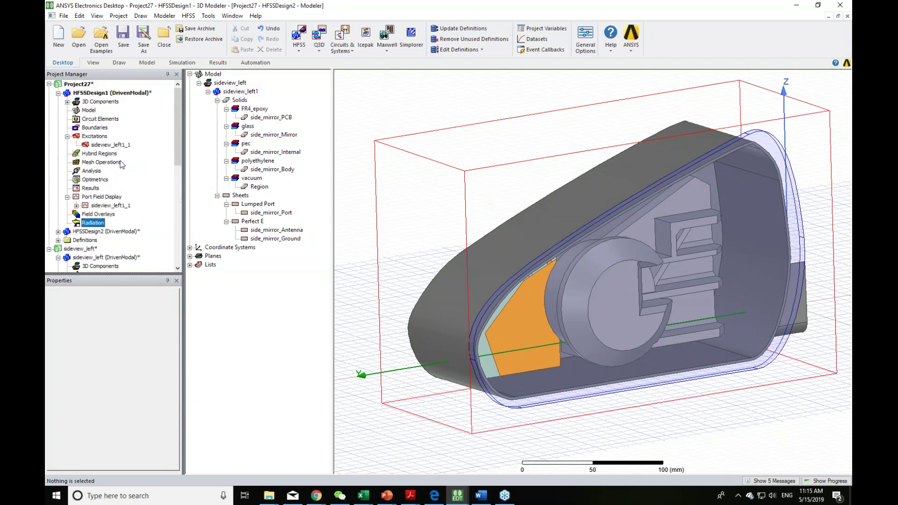
pyautogui.doubleClick(103, 96)
pyautogui.keyDown('alt'); pyautogui.moveTo(491, 248); pyautogui.dragTo(634, 288); pyautogui.keyUp('alt')
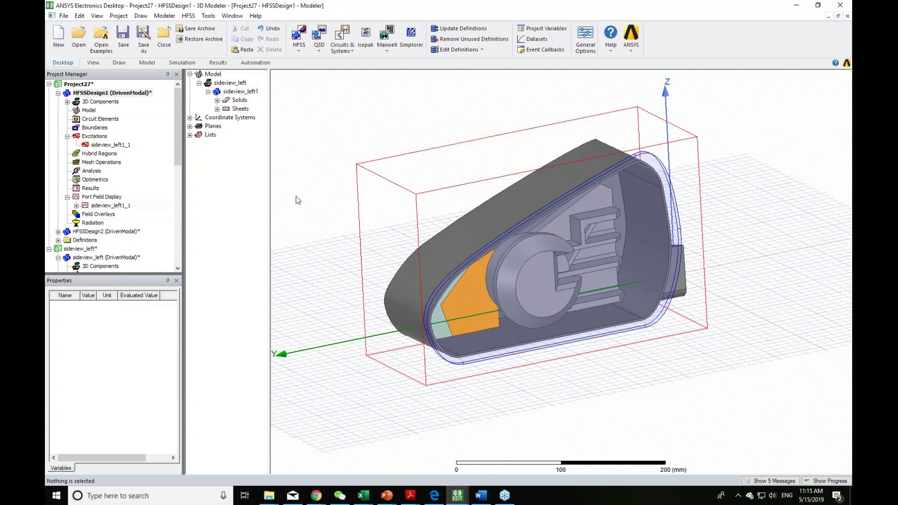
pyautogui.click(58, 93)
pyautogui.click(84, 128)
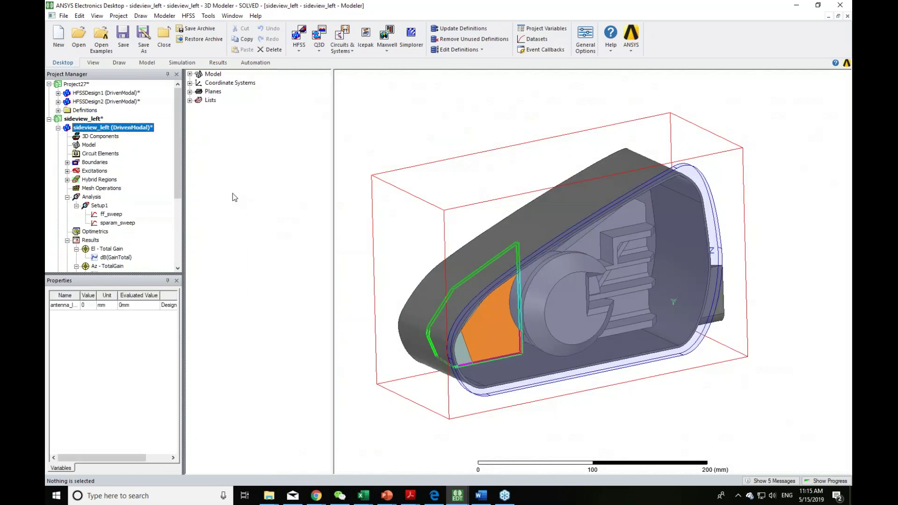
# Widen the 3D view and open the sideview_left Return Loss plot from Results.
pyautogui.scroll(1, 603, 286)
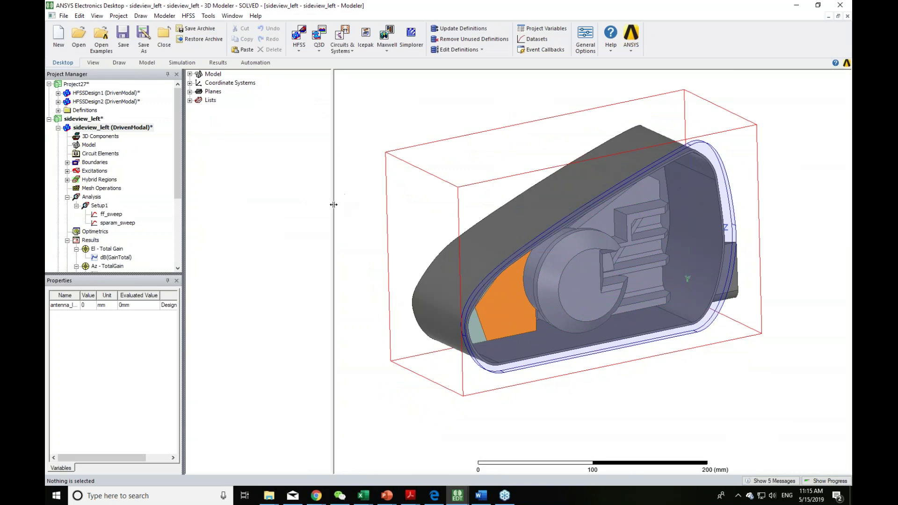
pyautogui.moveTo(333, 204); pyautogui.dragTo(279, 206)
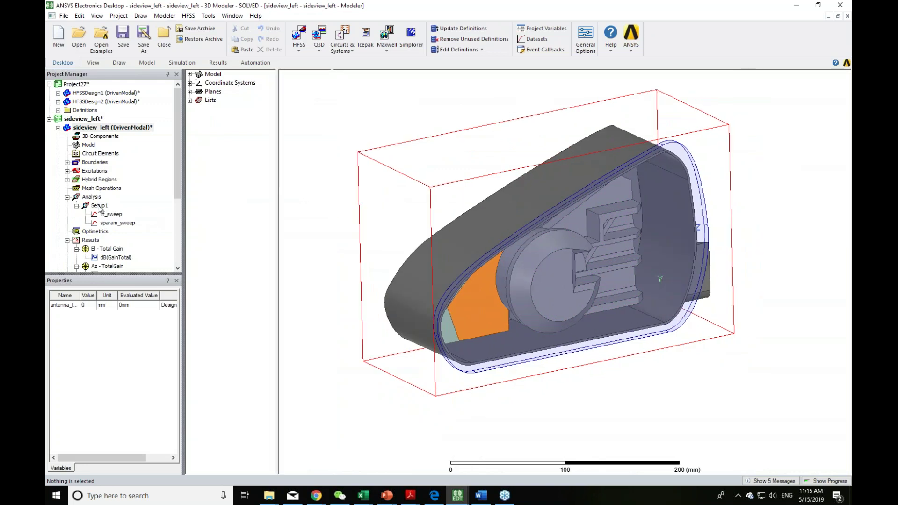
pyautogui.scroll(-3, 103, 216)
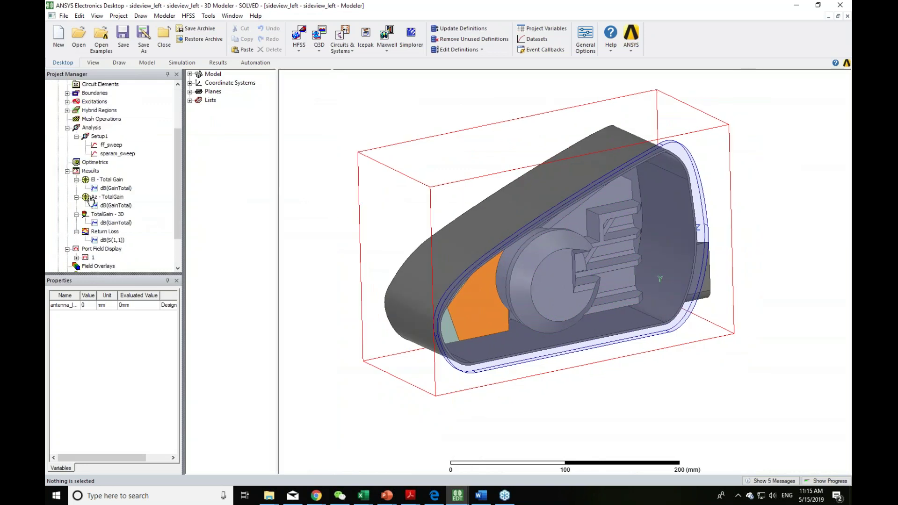
pyautogui.doubleClick(101, 232)
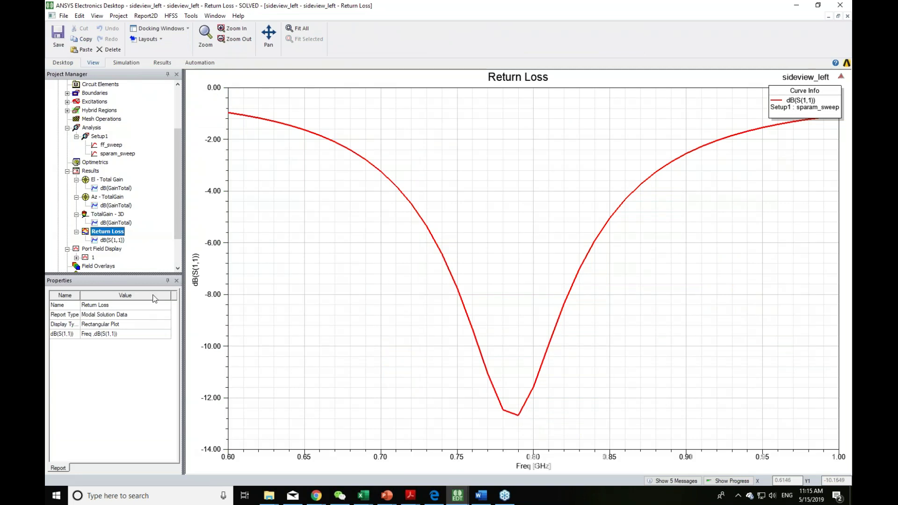
# Open the TotalGain - 3D and Az - TotalGain radiation pattern plots.
pyautogui.doubleClick(107, 215)
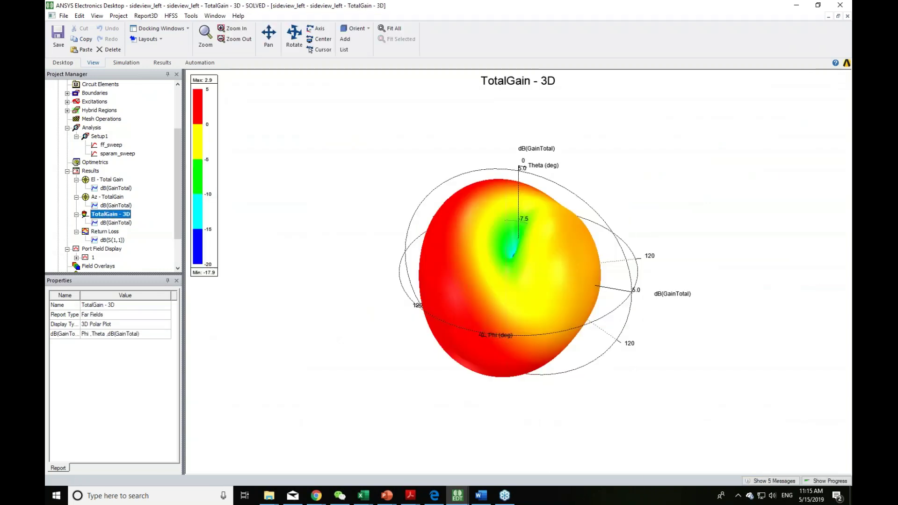
pyautogui.click(355, 292)
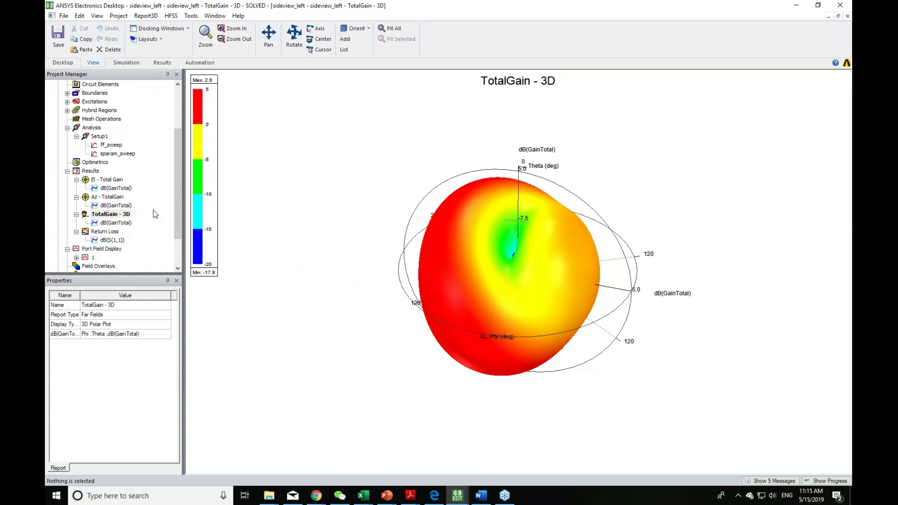
pyautogui.doubleClick(114, 200)
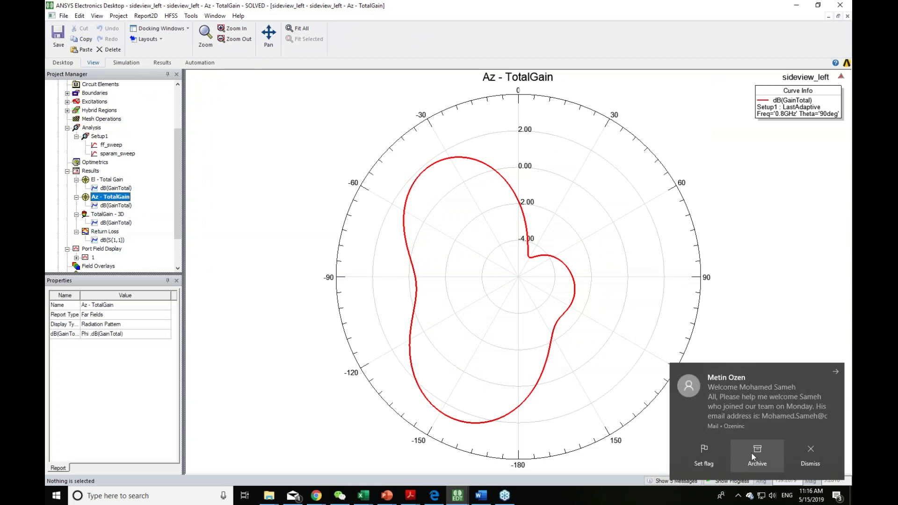
pyautogui.click(791, 451)
pyautogui.click(162, 255)
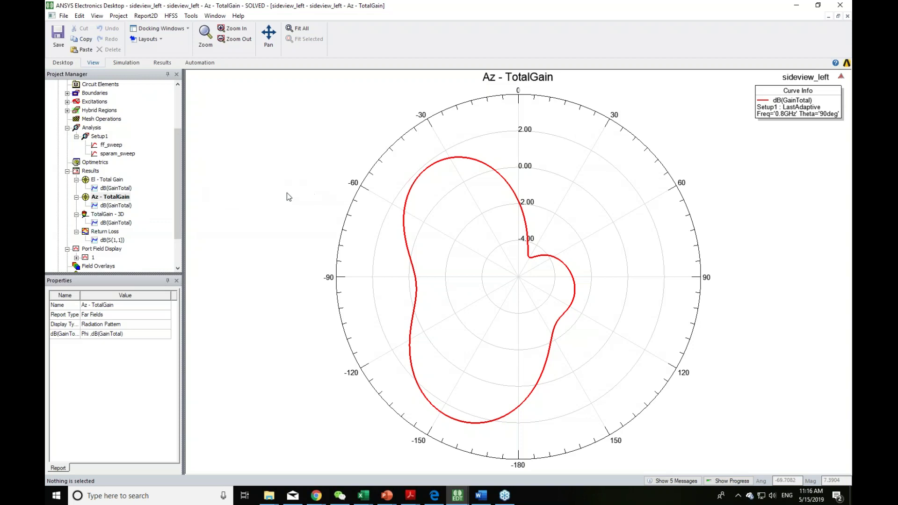
# Show the El - Total Gain pattern, then return to the sideview_left 3D model.
pyautogui.click(117, 180)
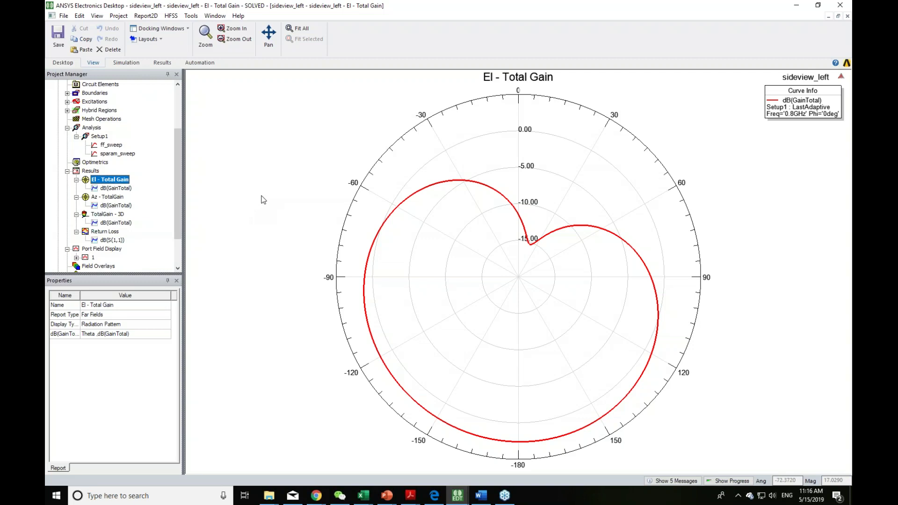
pyautogui.scroll(-2, 129, 214)
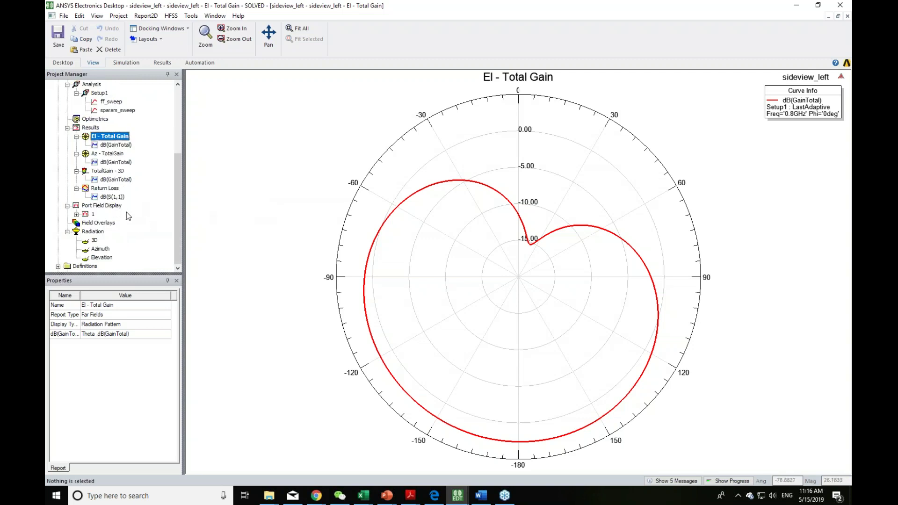
pyautogui.scroll(3, 121, 240)
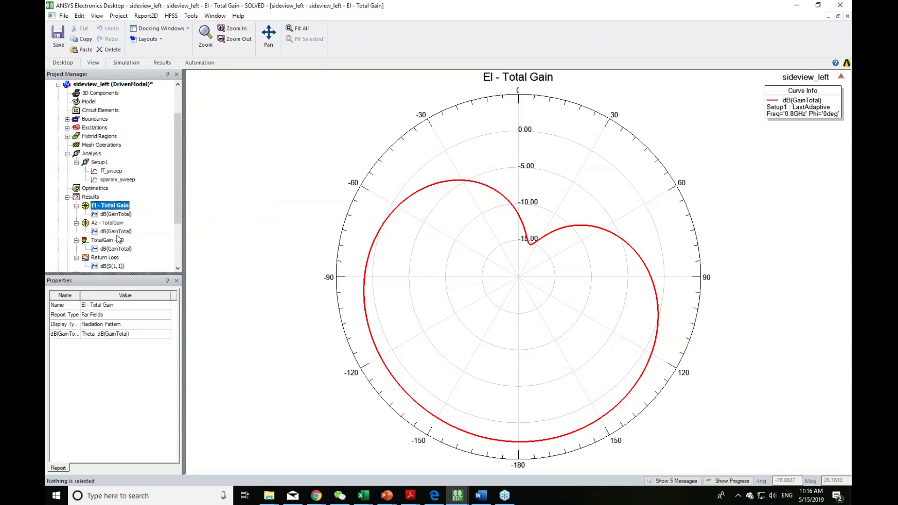
pyautogui.doubleClick(96, 85)
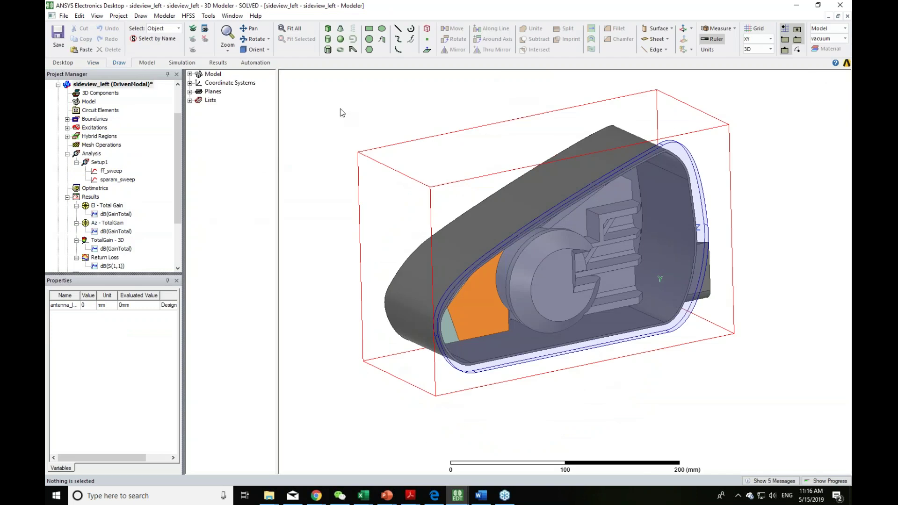
# Turn on Overlay Visibility for El - Total Gain, Az - TotalGain and TotalGain - 3D.
pyautogui.rightClick(107, 206)
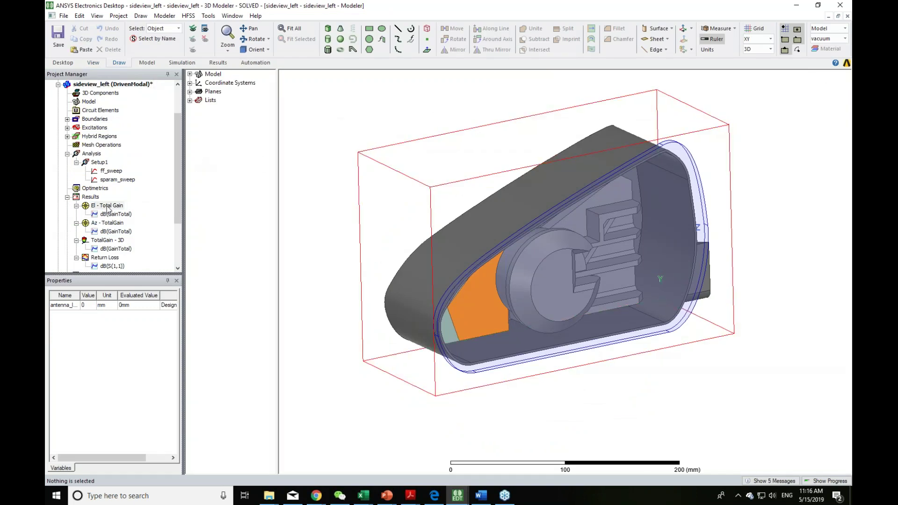
pyautogui.click(141, 339)
pyautogui.rightClick(108, 224)
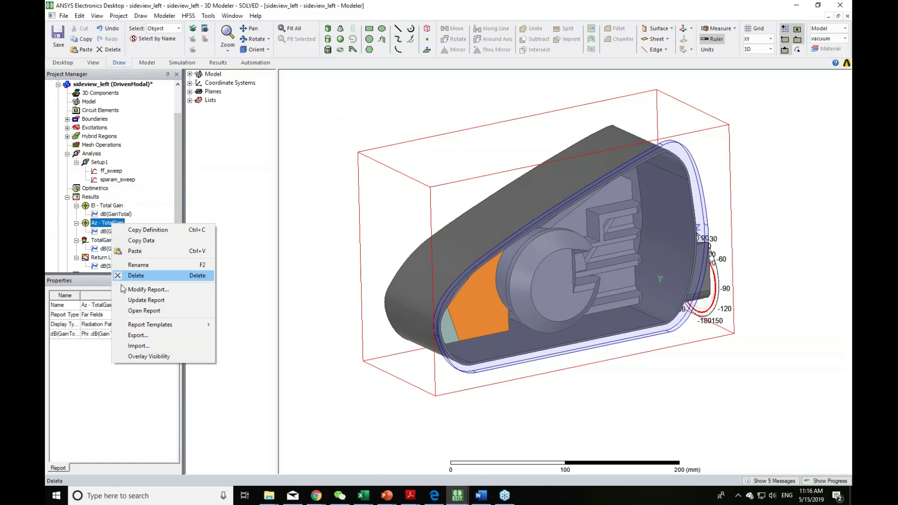
pyautogui.click(145, 357)
pyautogui.rightClick(108, 240)
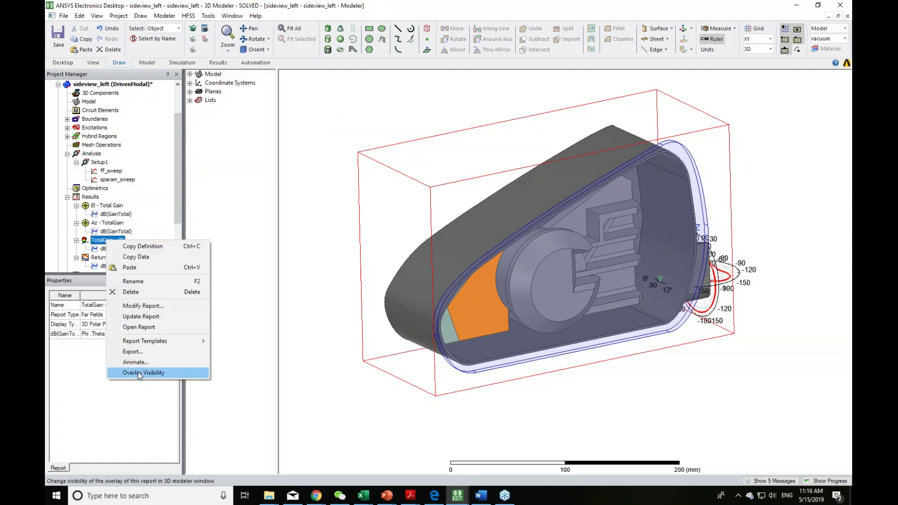
pyautogui.click(145, 373)
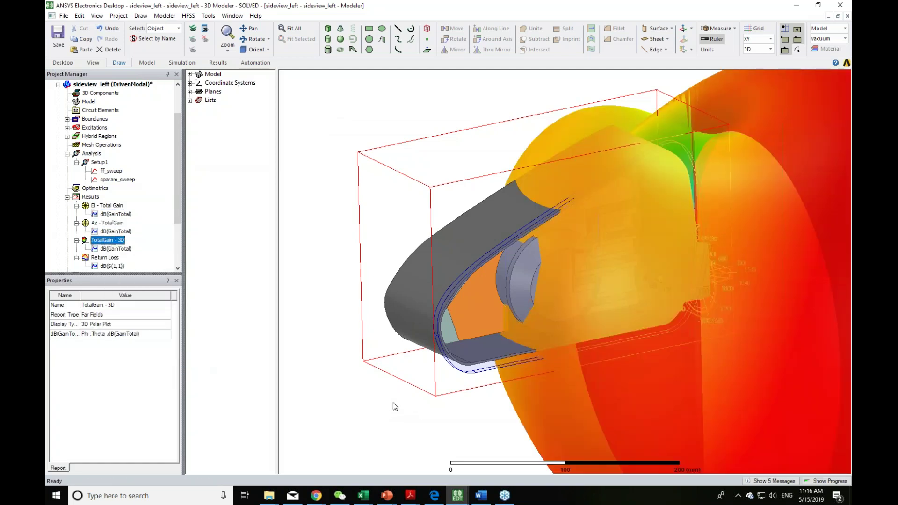
pyautogui.scroll(-3, 392, 401)
pyautogui.keyDown('alt'); pyautogui.moveTo(391, 401); pyautogui.dragTo(269, 344); pyautogui.keyUp('alt')
# Hide the TotalGain - 3D overlay to inspect the 2D patterns, then show it again.
pyautogui.rightClick(108, 239)
pyautogui.click(151, 375)
pyautogui.keyDown('alt'); pyautogui.moveTo(627, 363); pyautogui.dragTo(557, 339); pyautogui.keyUp('alt')
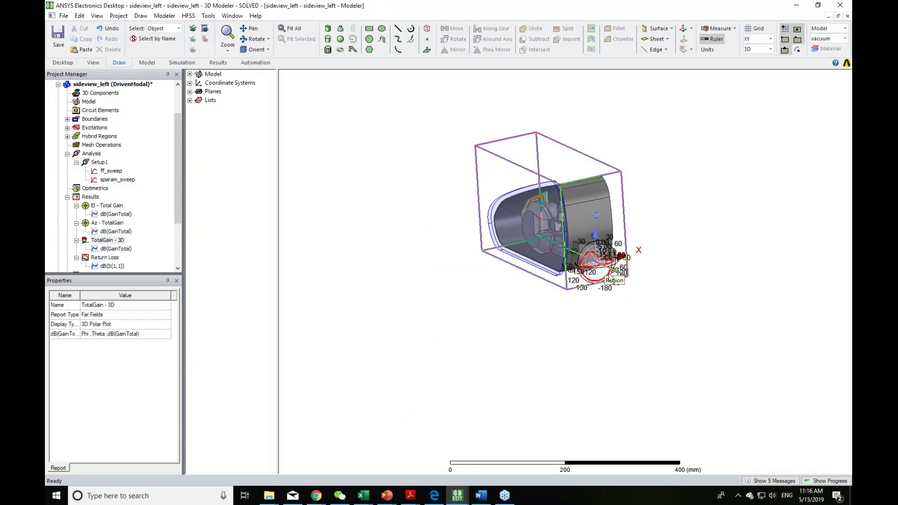
pyautogui.keyDown('alt'); pyautogui.moveTo(652, 324); pyautogui.dragTo(601, 309); pyautogui.keyUp('alt')
pyautogui.rightClick(97, 243)
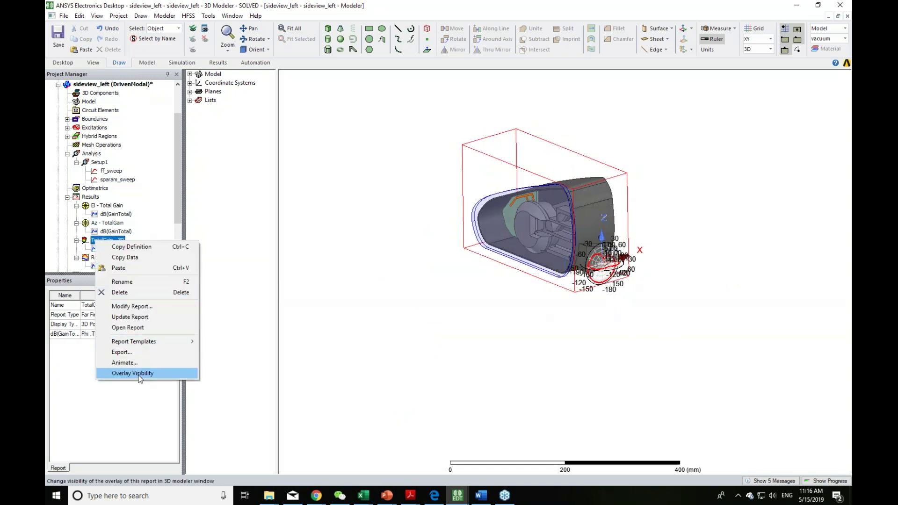
pyautogui.click(135, 372)
pyautogui.keyDown('alt'); pyautogui.moveTo(358, 348); pyautogui.dragTo(391, 349); pyautogui.keyUp('alt')
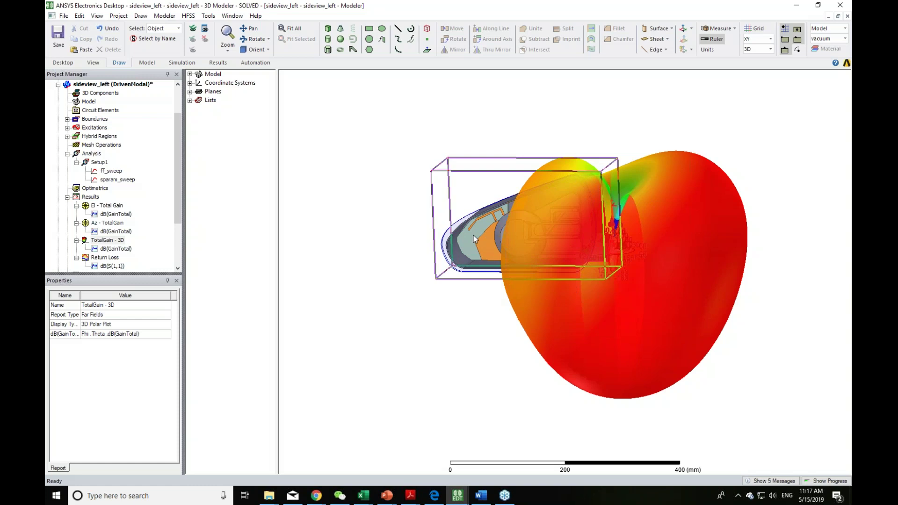
pyautogui.click(385, 242)
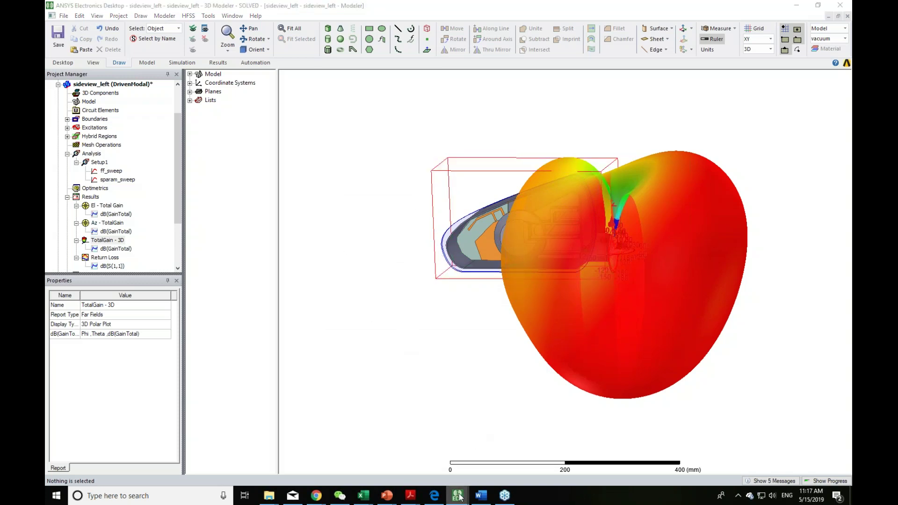
# Switch to the full_car design and turn off the Radiation Pattern 1 overlay.
pyautogui.moveTo(457, 496)
pyautogui.click(514, 451)
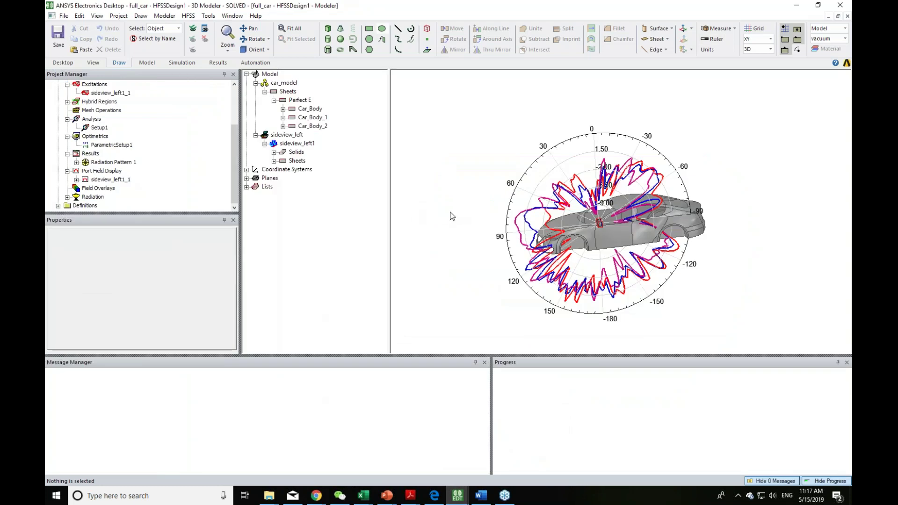
pyautogui.click(847, 362)
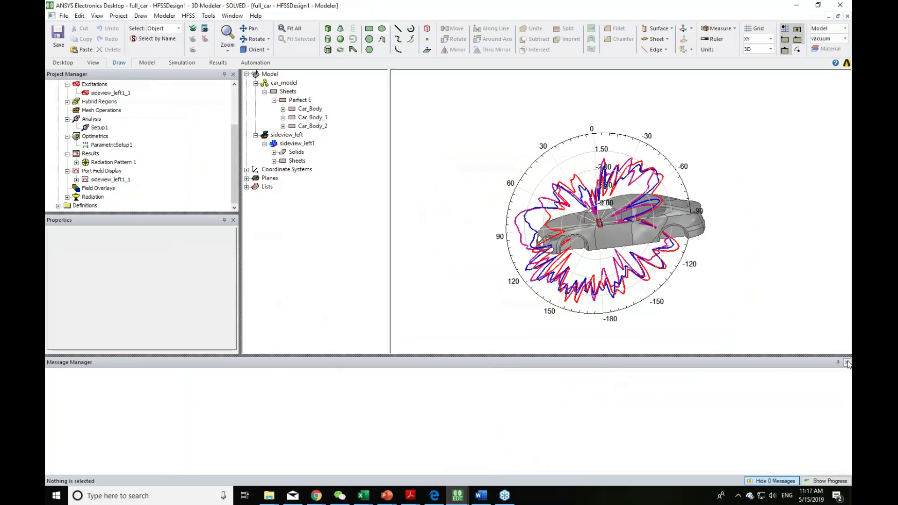
pyautogui.click(847, 362)
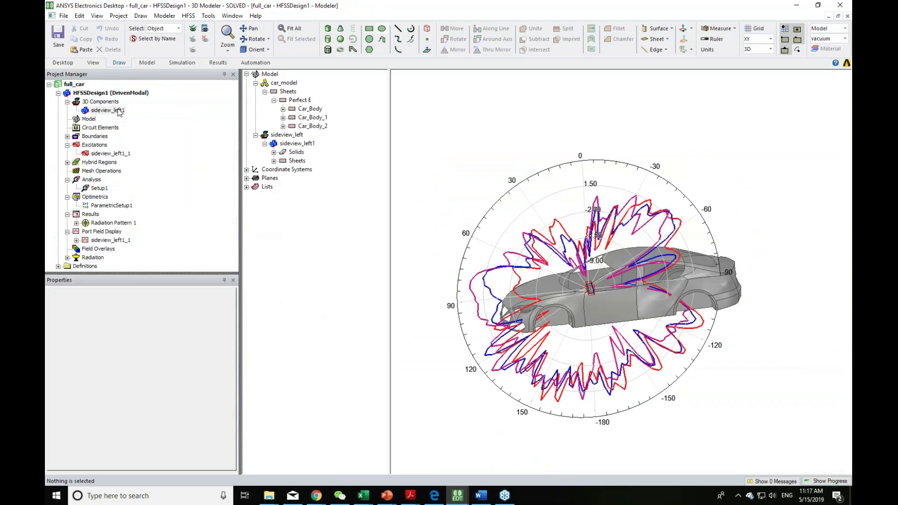
pyautogui.click(296, 247)
pyautogui.click(284, 83)
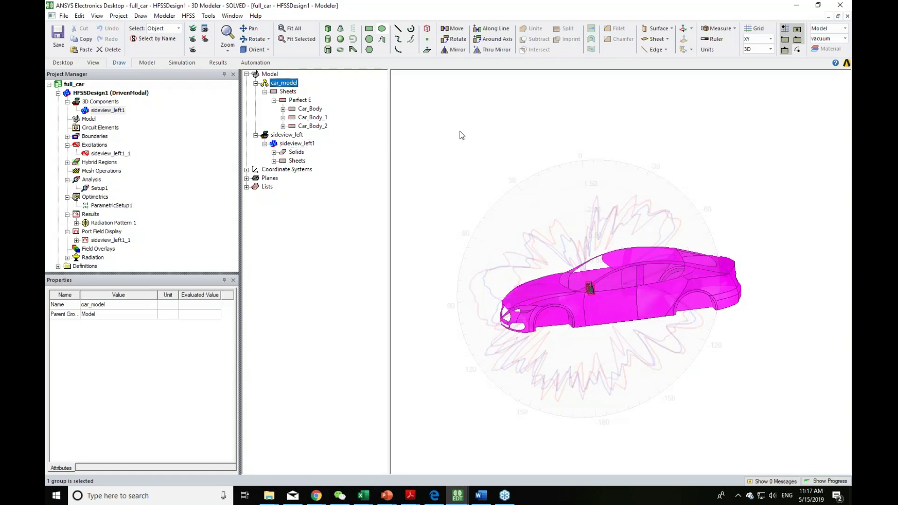
pyautogui.click(481, 123)
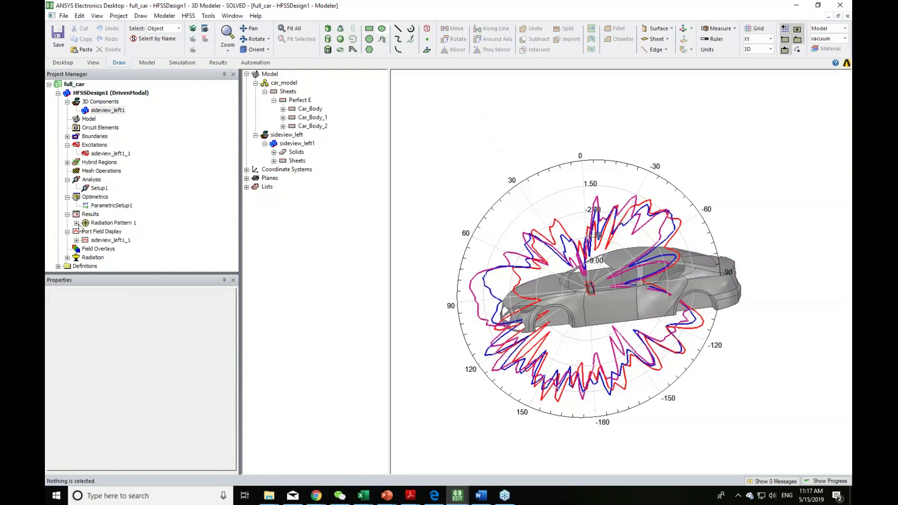
pyautogui.rightClick(99, 225)
pyautogui.click(128, 356)
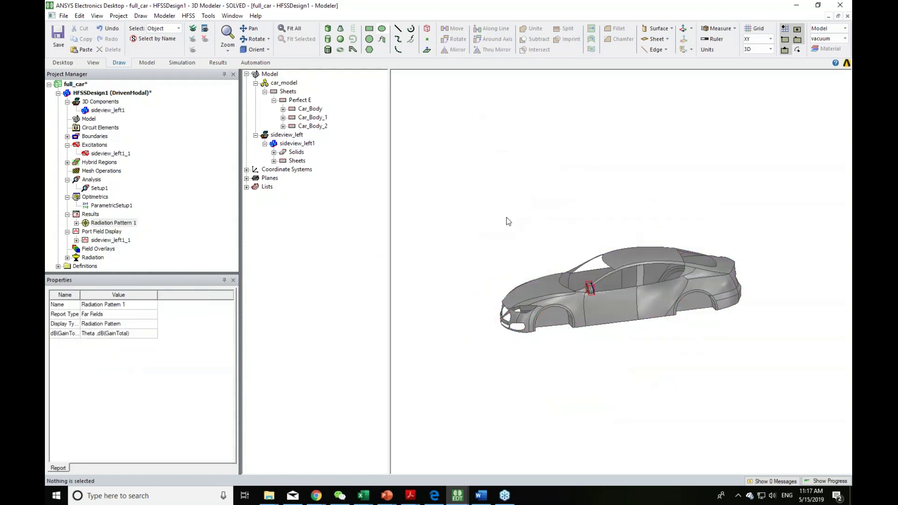
# Pan, rotate and zoom in on the sideview_left1 mirror component on the car.
pyautogui.moveTo(634, 339); pyautogui.dragTo(601, 257, button='middle')
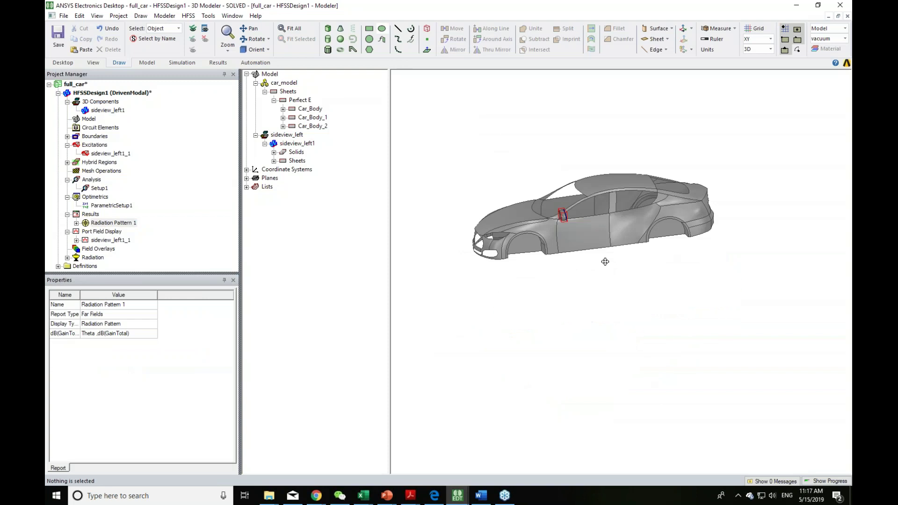
pyautogui.click(283, 83)
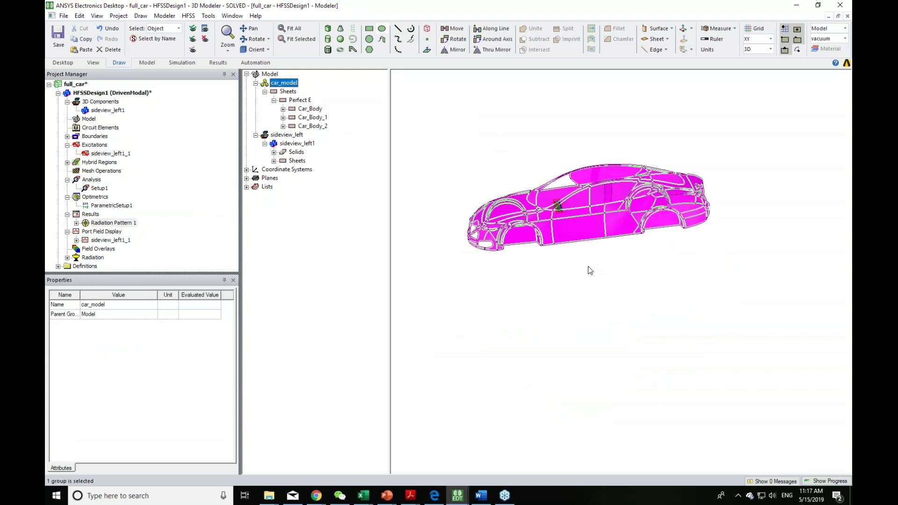
pyautogui.keyDown('alt'); pyautogui.moveTo(528, 290); pyautogui.dragTo(585, 256); pyautogui.keyUp('alt')
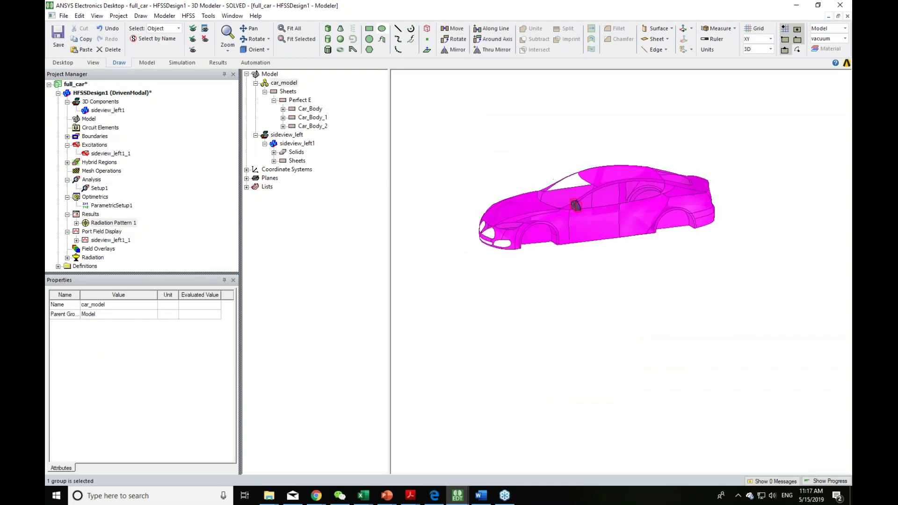
pyautogui.click(584, 257)
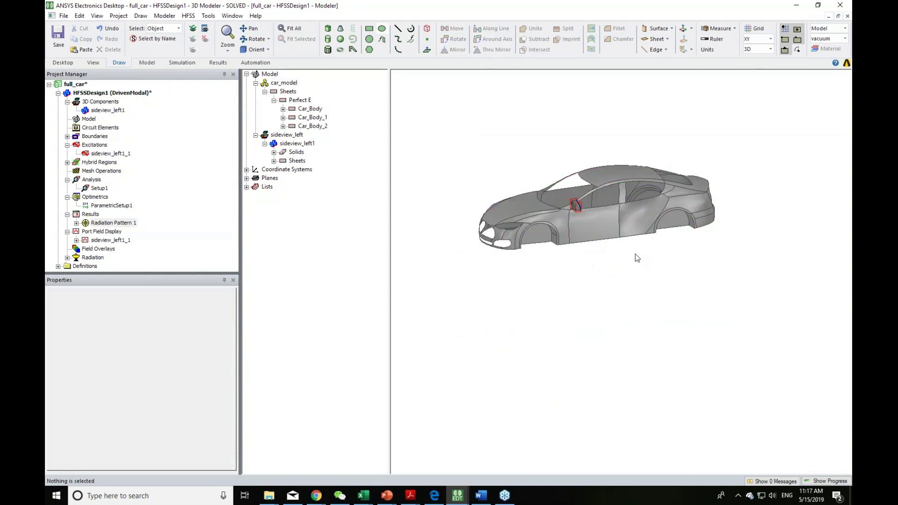
pyautogui.click(300, 145)
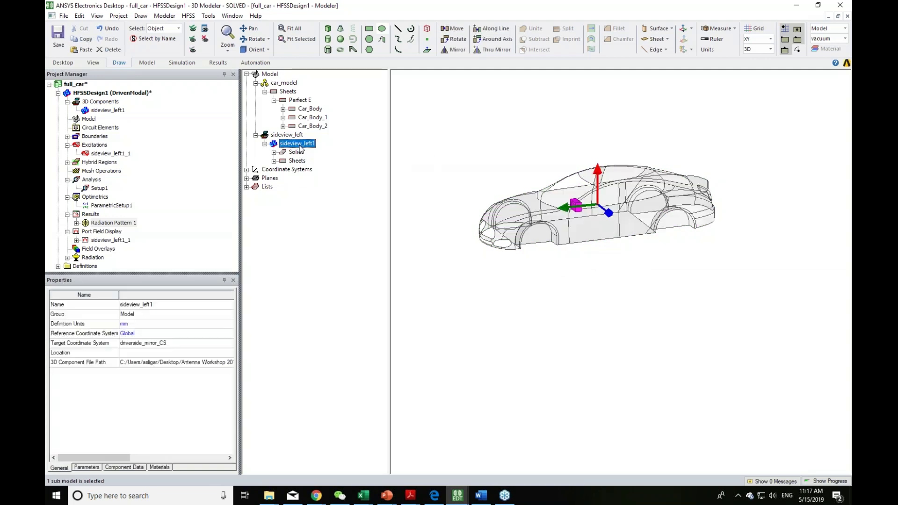
pyautogui.click(565, 266)
pyautogui.scroll(3, 566, 265)
pyautogui.keyDown('alt'); pyautogui.moveTo(566, 265); pyautogui.dragTo(459, 321); pyautogui.keyUp('alt')
pyautogui.scroll(5, 540, 257)
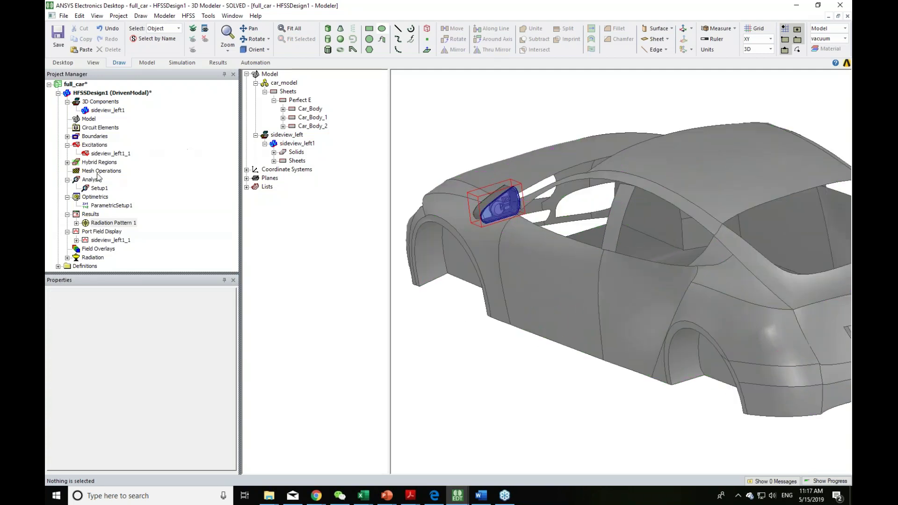
# Inspect the PerfE1 boundary and sideview_left1_1 port, then open the Radiation Pattern 1 report.
pyautogui.click(68, 136)
pyautogui.click(100, 145)
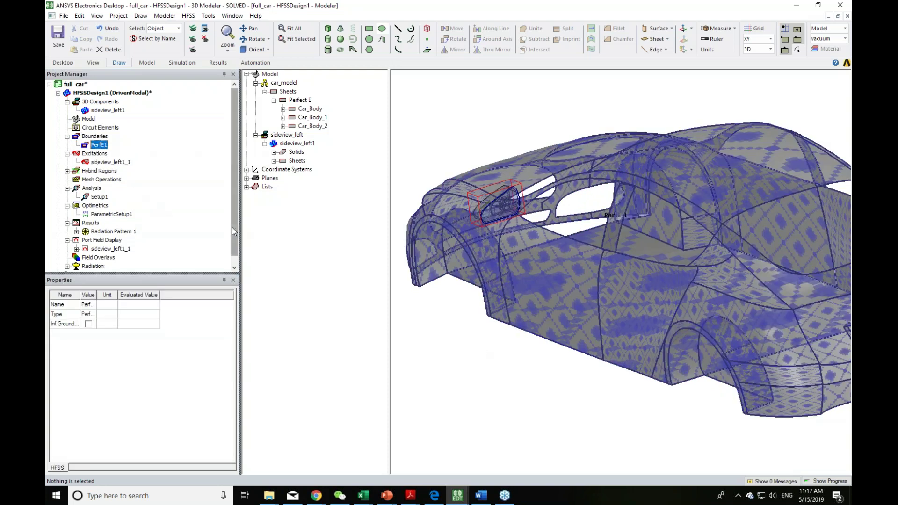
pyautogui.click(526, 354)
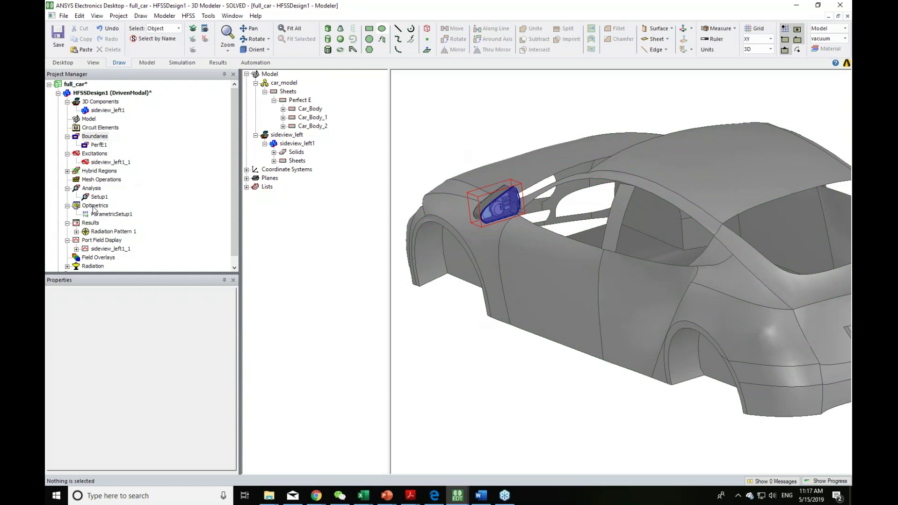
pyautogui.click(102, 162)
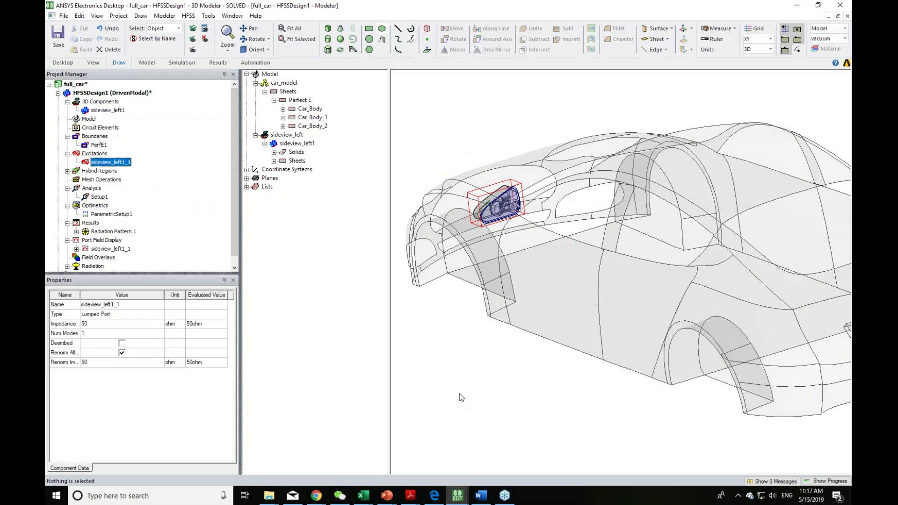
pyautogui.click(470, 213)
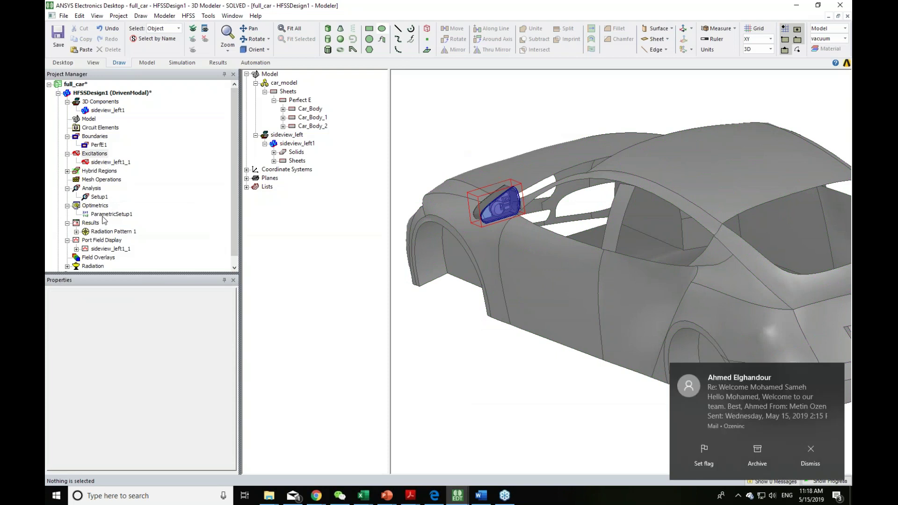
pyautogui.click(823, 460)
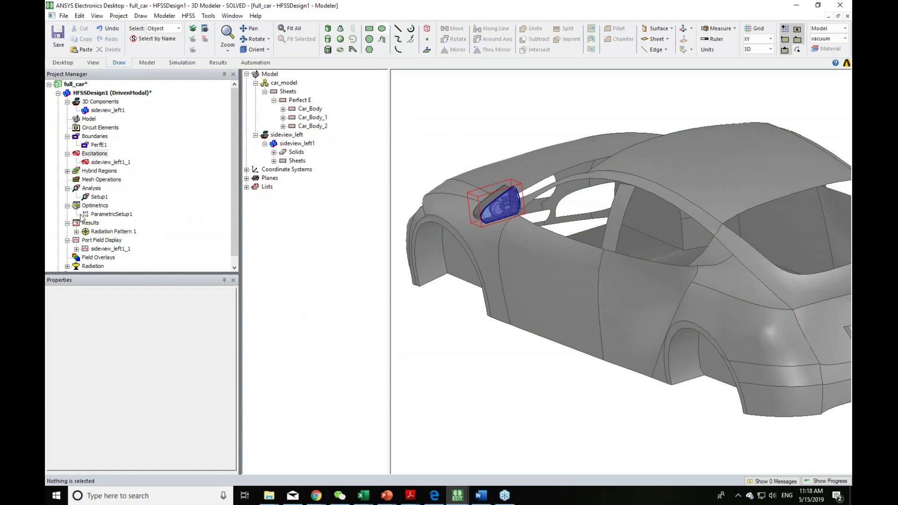
pyautogui.doubleClick(86, 232)
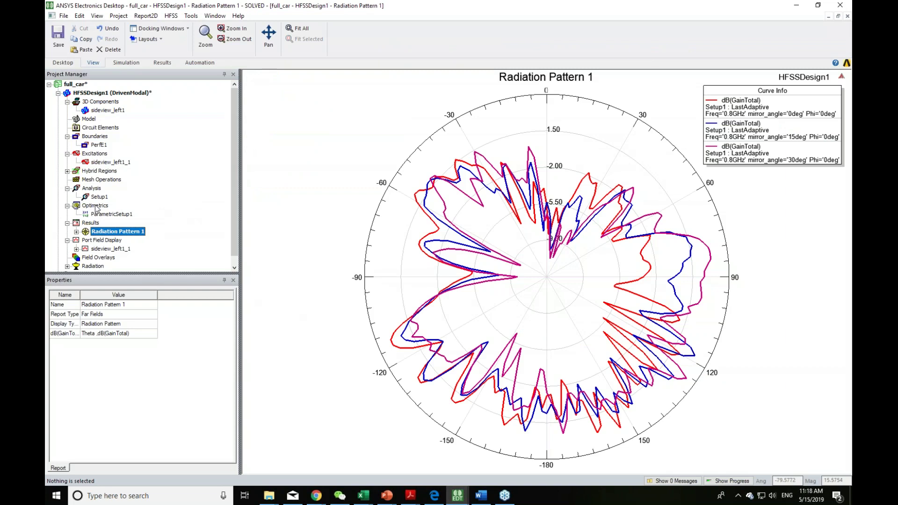
# Return to HFSSDesign1, overlay Radiation Pattern 1 on the car and orbit to a near-top view.
pyautogui.doubleClick(104, 94)
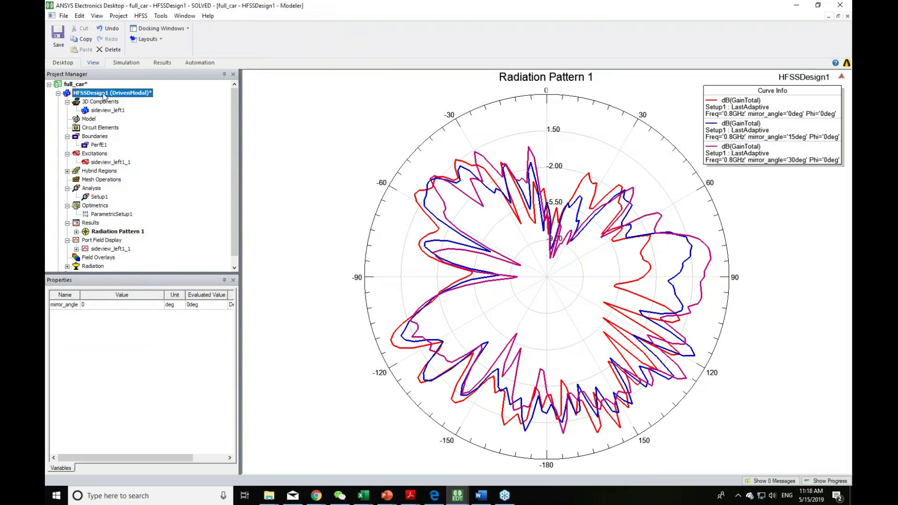
pyautogui.rightClick(97, 233)
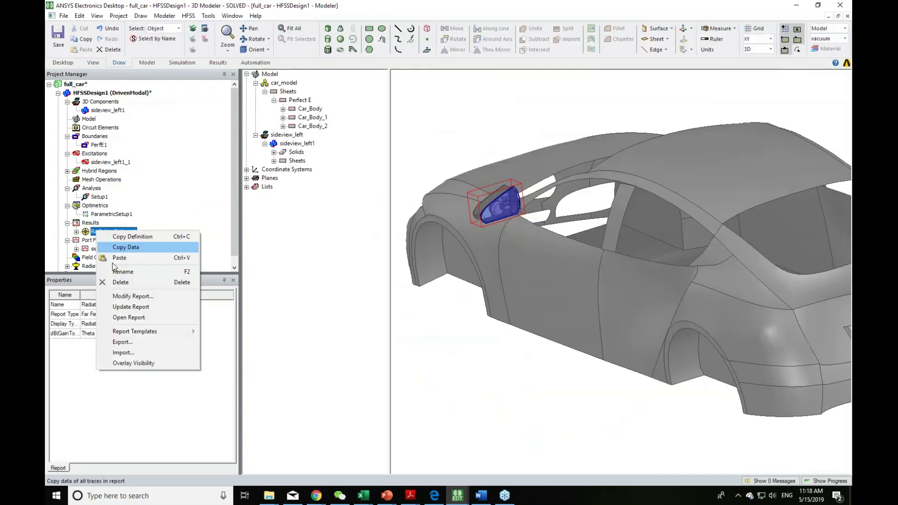
pyautogui.click(112, 366)
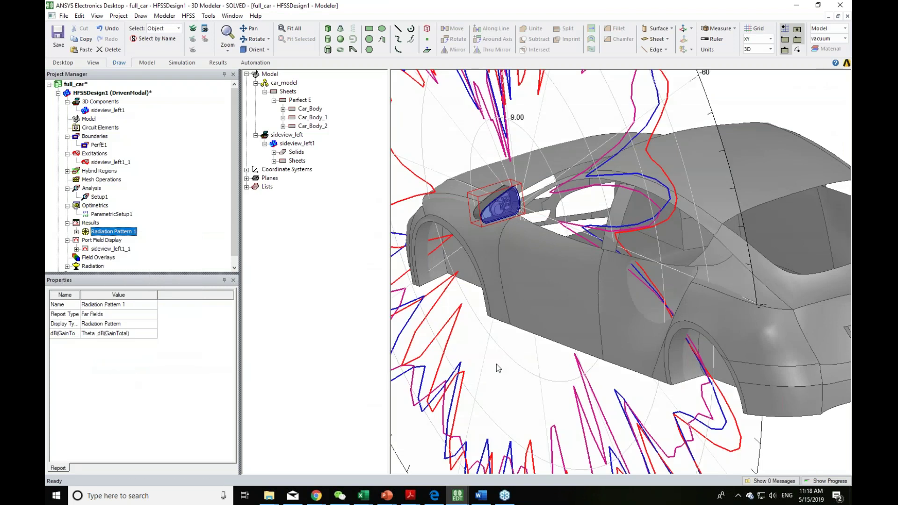
pyautogui.scroll(-5, 570, 386)
pyautogui.keyDown('alt'); pyautogui.moveTo(721, 414); pyautogui.dragTo(764, 398); pyautogui.keyUp('alt')
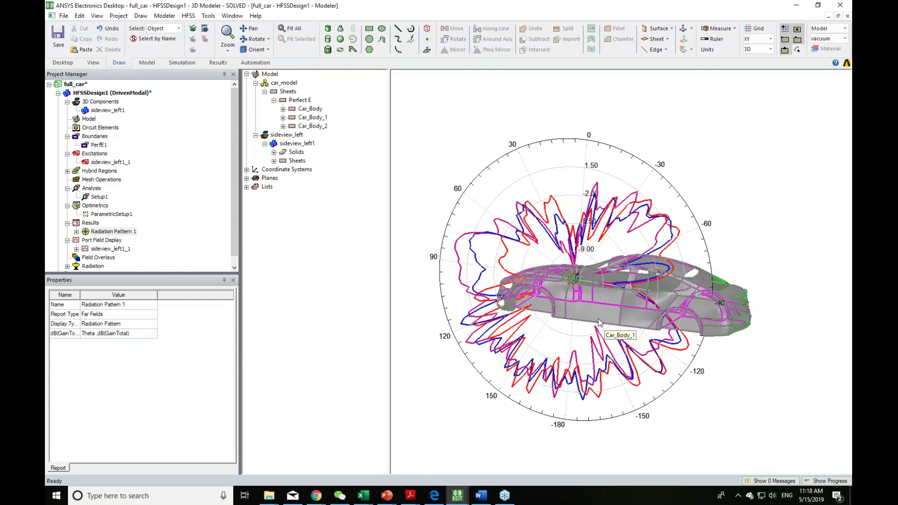
pyautogui.click(437, 143)
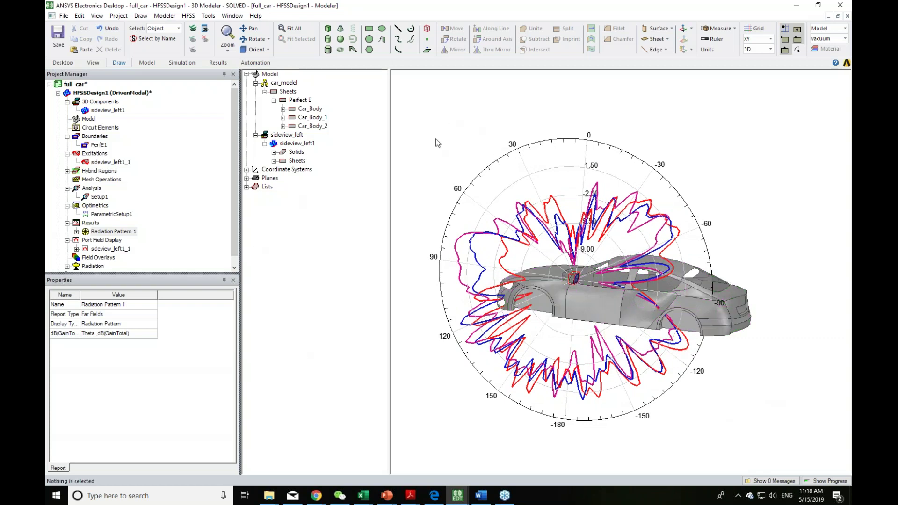
pyautogui.keyDown('alt'); pyautogui.moveTo(600, 265); pyautogui.dragTo(747, 232); pyautogui.keyUp('alt')
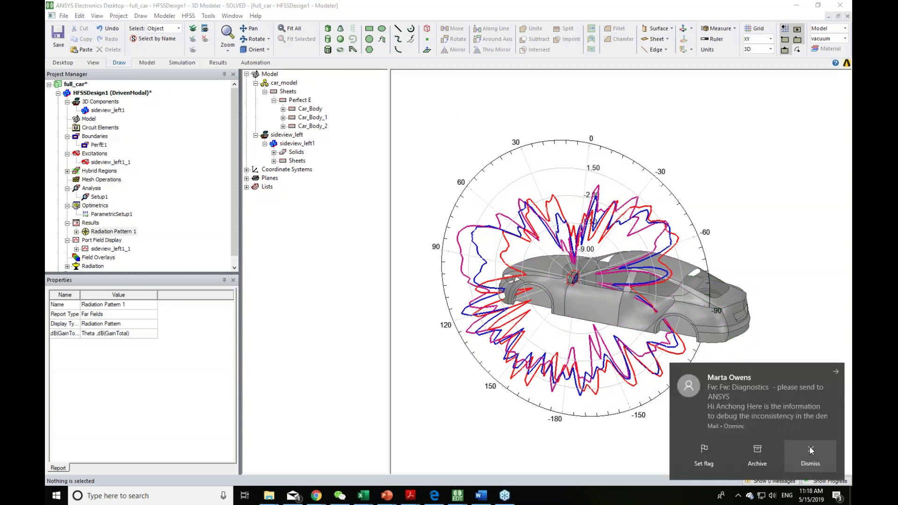
# Dismiss the mail notification and turn the Radiation Pattern 1 overlay off again.
pyautogui.click(811, 450)
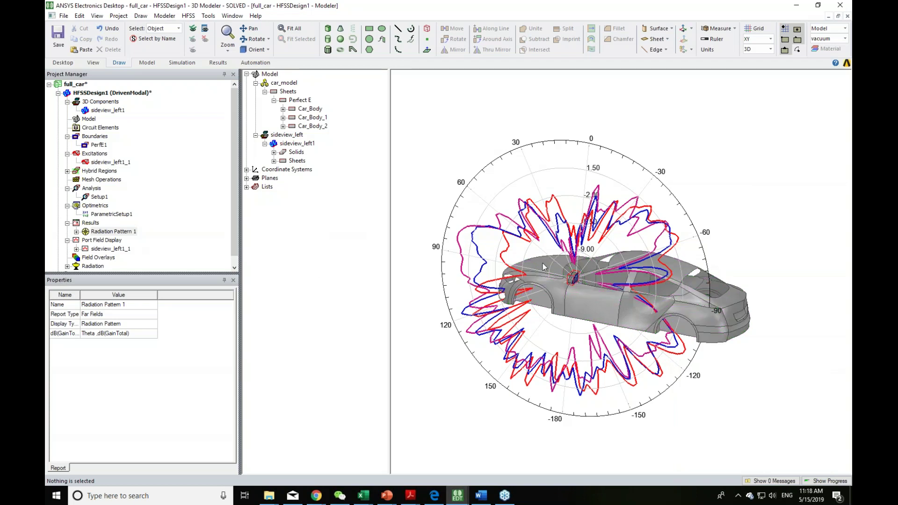
pyautogui.rightClick(105, 232)
pyautogui.click(122, 364)
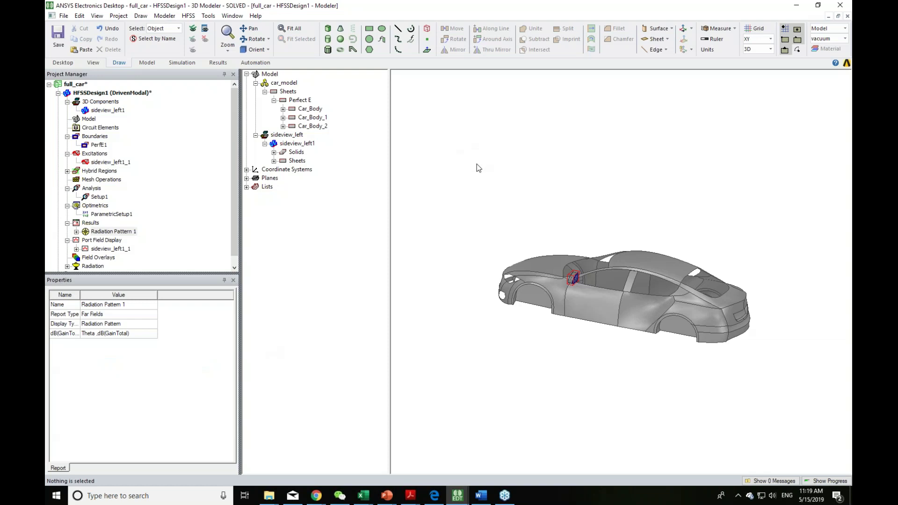
# Window-select the whole car, attempt Create 3D Component, and dismiss the nested-components warning.
pyautogui.moveTo(467, 160); pyautogui.dragTo(841, 378)
pyautogui.keyDown('shift'); pyautogui.moveTo(623, 278); pyautogui.dragTo(560, 207); pyautogui.keyUp('shift')
pyautogui.click(141, 15)
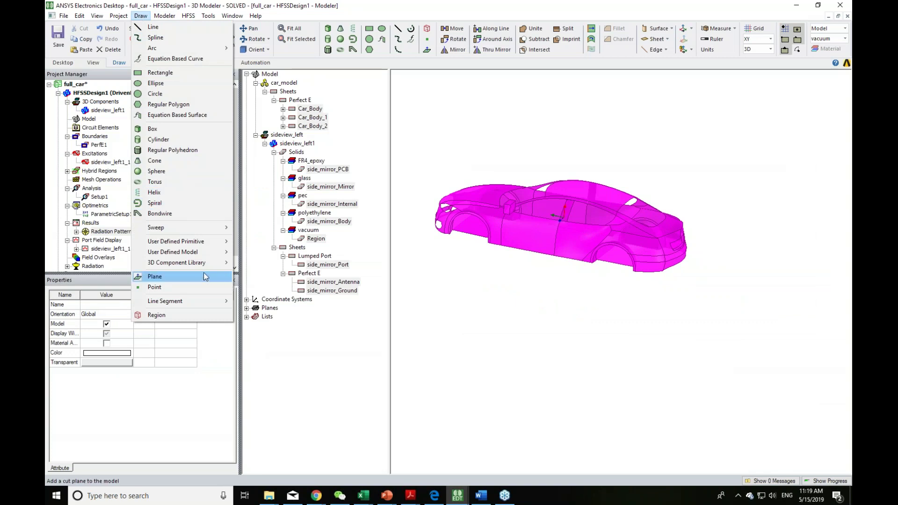
pyautogui.moveTo(203, 264)
pyautogui.moveTo(286, 283)
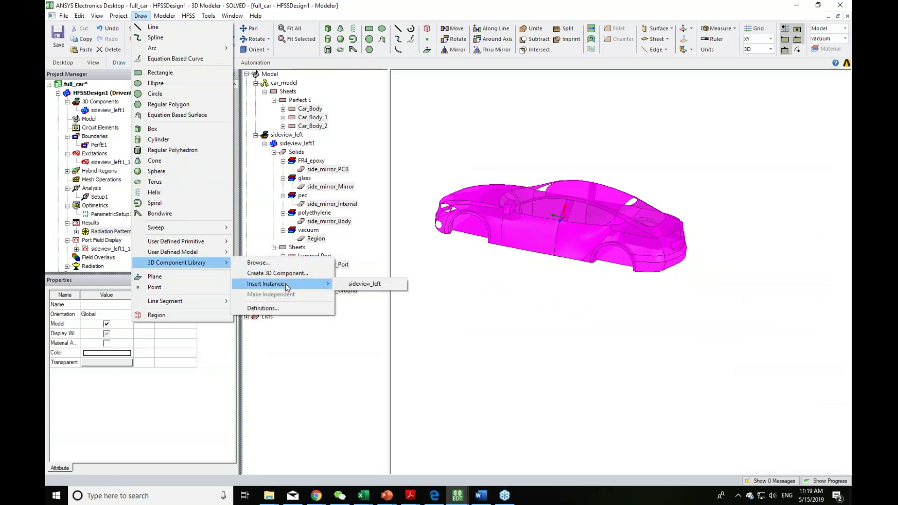
pyautogui.click(265, 274)
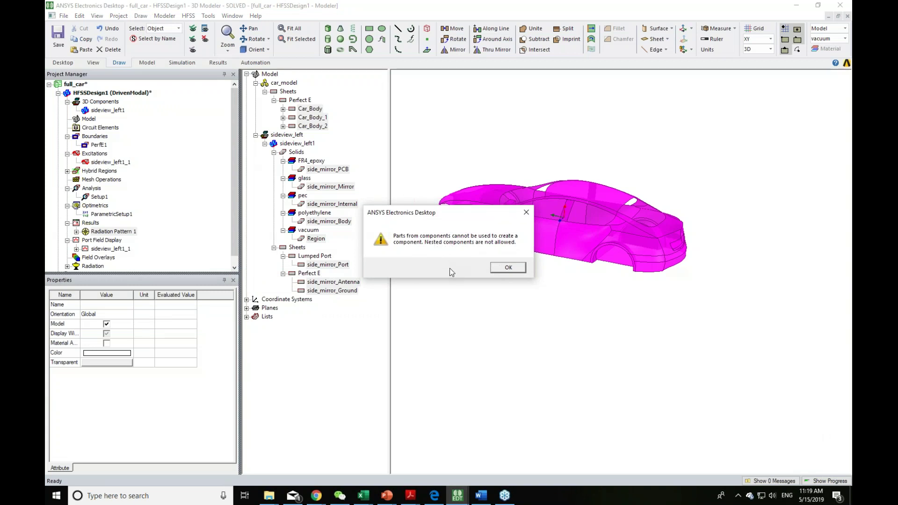
pyautogui.press('Return')
# Orbit the car to a new angle and collapse the HFSSDesign1 tree.
pyautogui.keyDown('alt'); pyautogui.moveTo(593, 311); pyautogui.dragTo(569, 324); pyautogui.keyUp('alt')
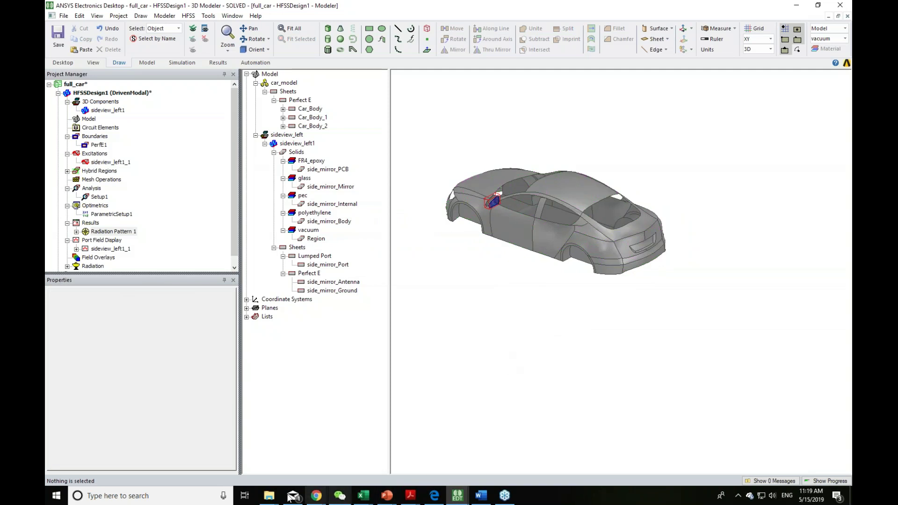
pyautogui.click(501, 325)
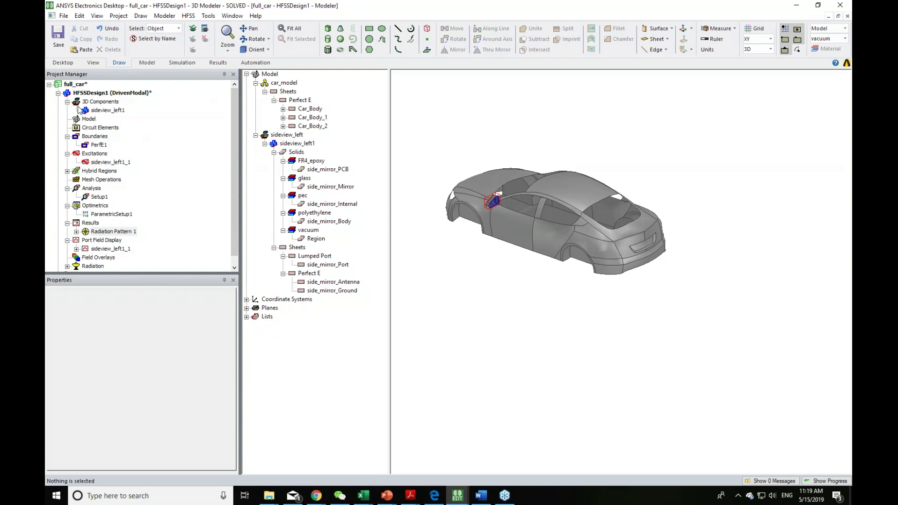
pyautogui.click(58, 92)
# Insert HFSSDesign2, a new empty DrivenModal HFSS design, into the full_car project.
pyautogui.click(63, 62)
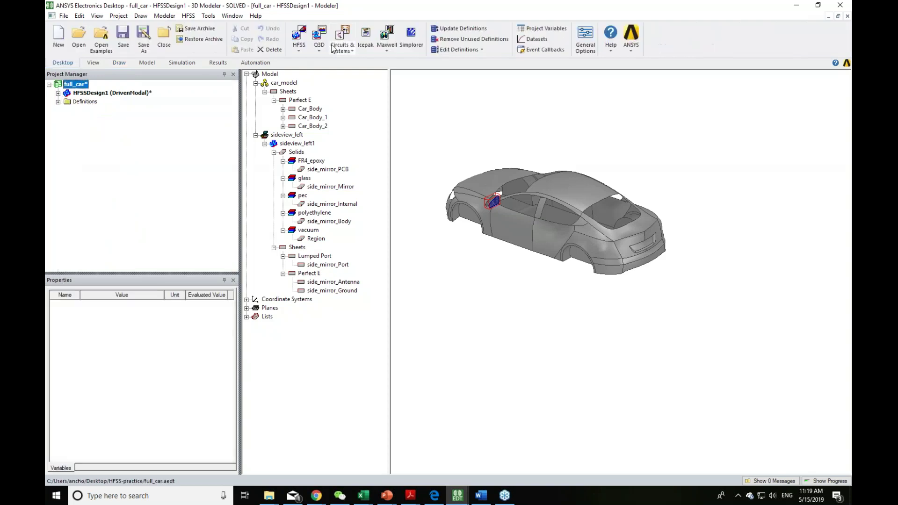
pyautogui.click(301, 35)
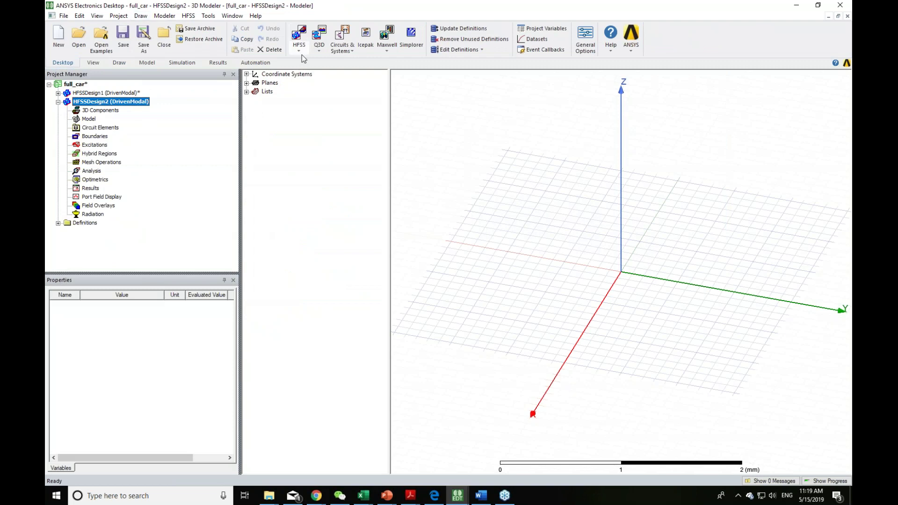
pyautogui.click(172, 18)
# In Import File, browse the Desktop's HFSS-practice and HFSS_Thermal Workshops input_files folders.
pyautogui.click(176, 27)
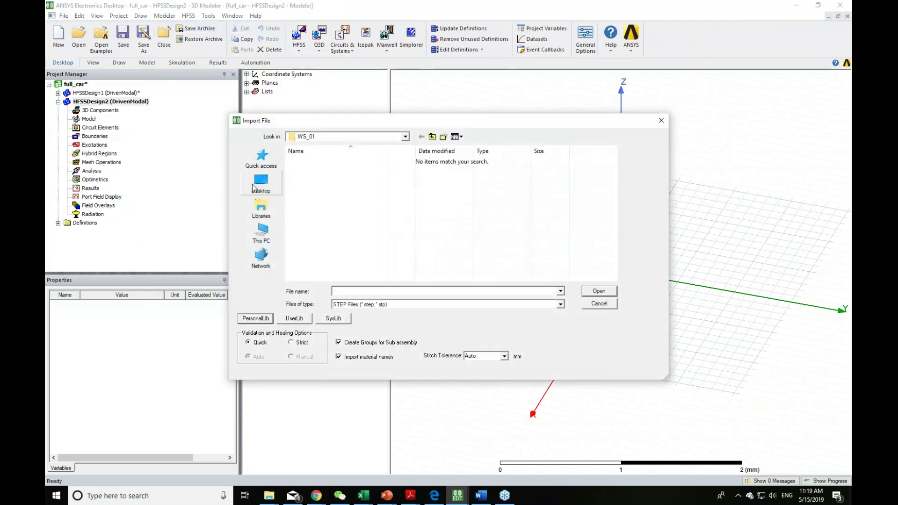
pyautogui.click(260, 189)
pyautogui.scroll(-5, 468, 243)
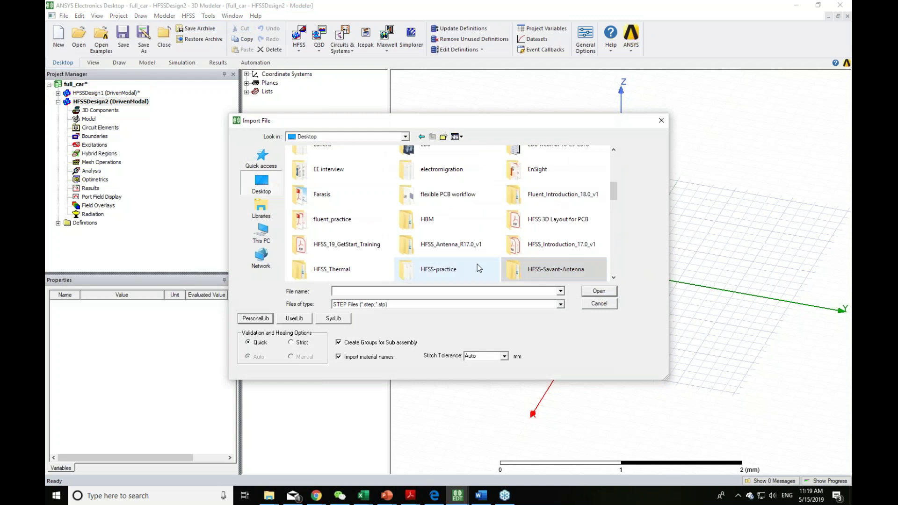
pyautogui.doubleClick(438, 269)
pyautogui.click(422, 137)
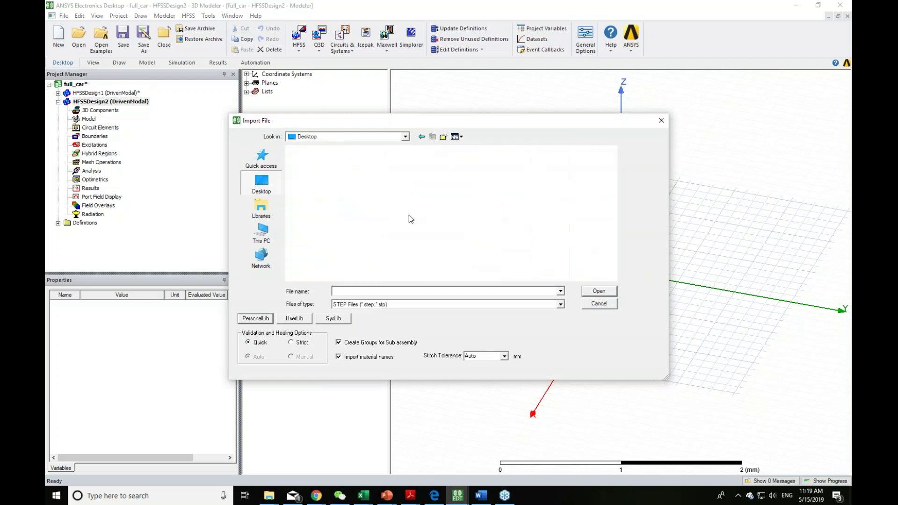
pyautogui.doubleClick(327, 272)
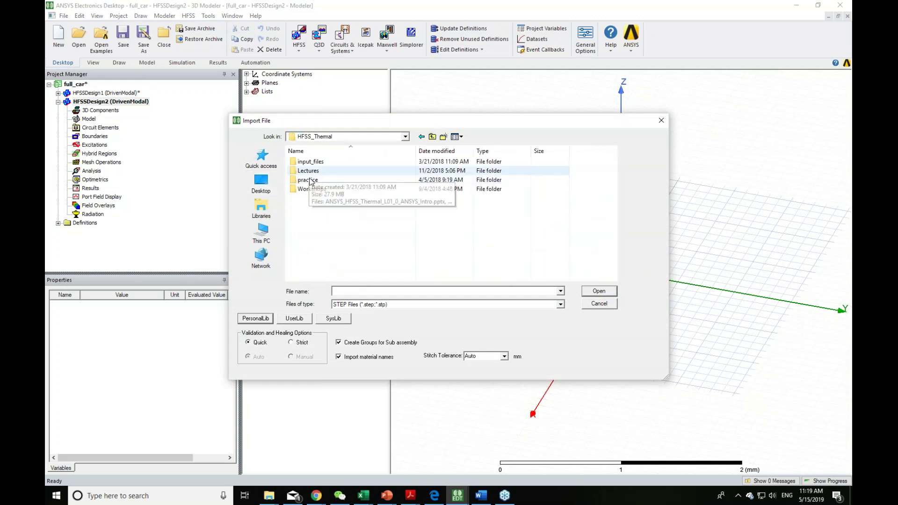
pyautogui.doubleClick(309, 190)
pyautogui.doubleClick(319, 165)
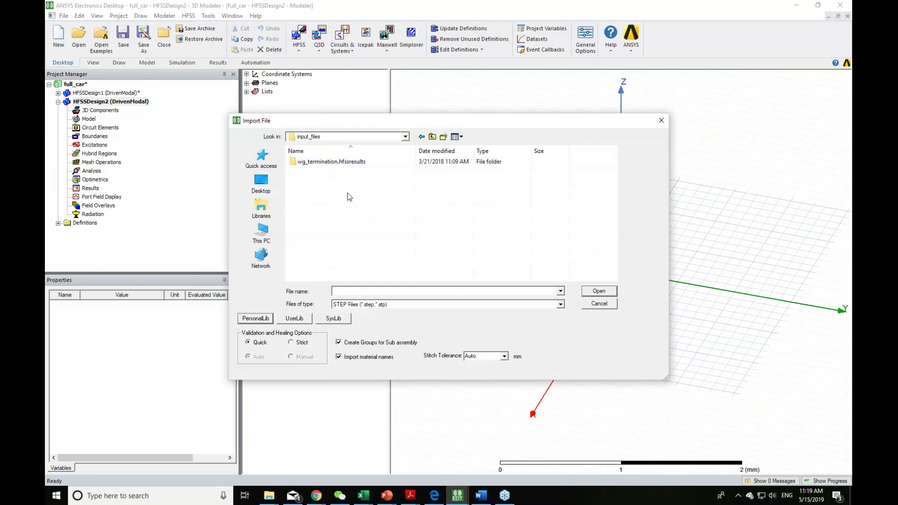
pyautogui.press('BackSpace')
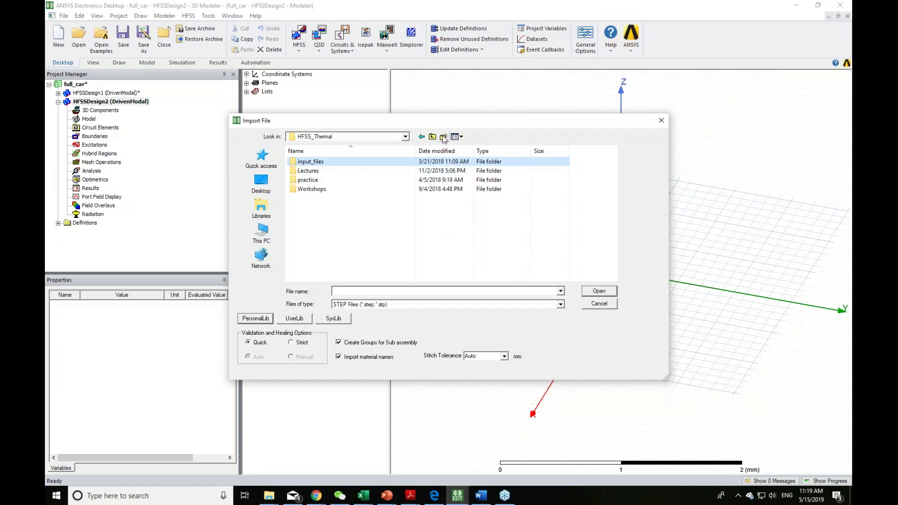
pyautogui.press('BackSpace')
pyautogui.scroll(-3, 453, 219)
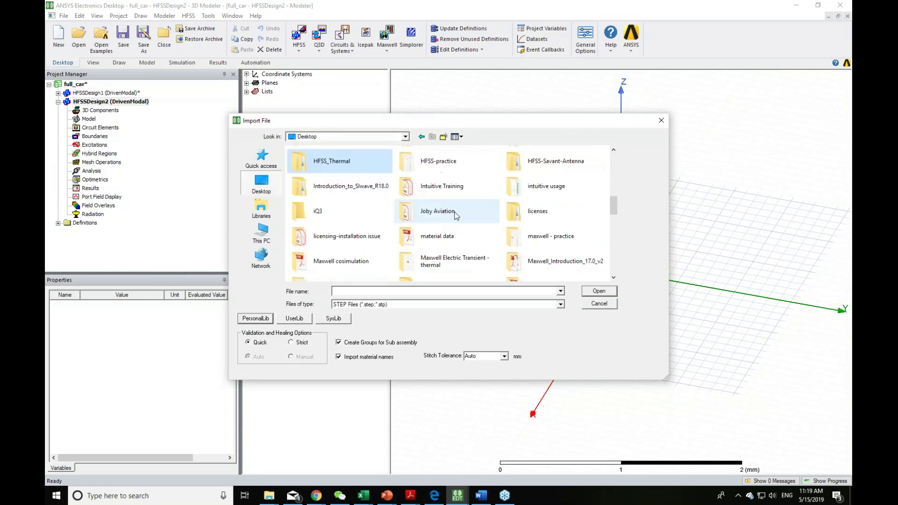
pyautogui.scroll(3, 454, 217)
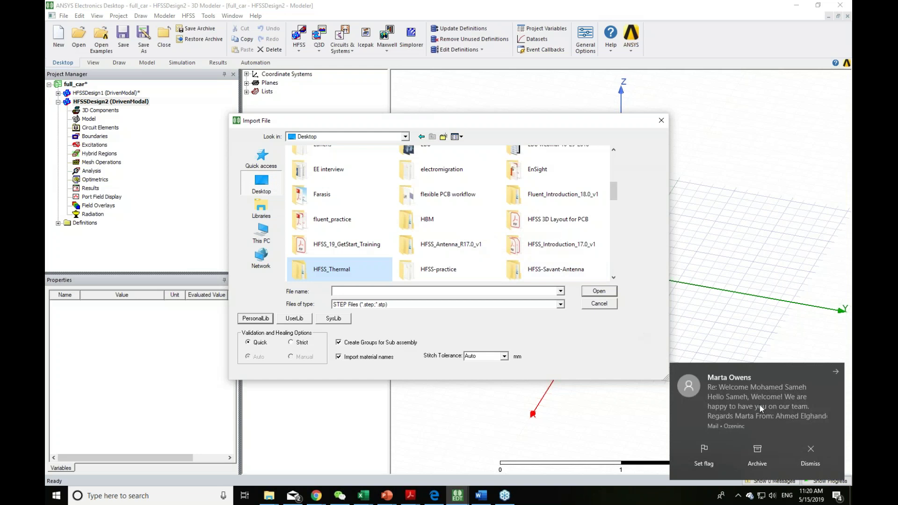
# Explore HFSS-Savant-Antenna's Antenna_Placement_WS reference folders down to WS_01, then return to Desktop.
pyautogui.doubleClick(555, 272)
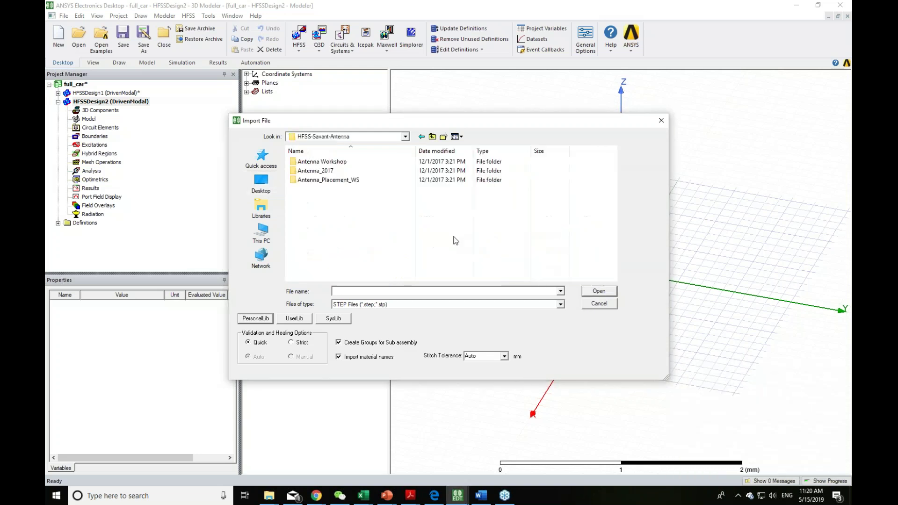
pyautogui.click(310, 162)
pyautogui.click(310, 162)
pyautogui.doubleClick(331, 181)
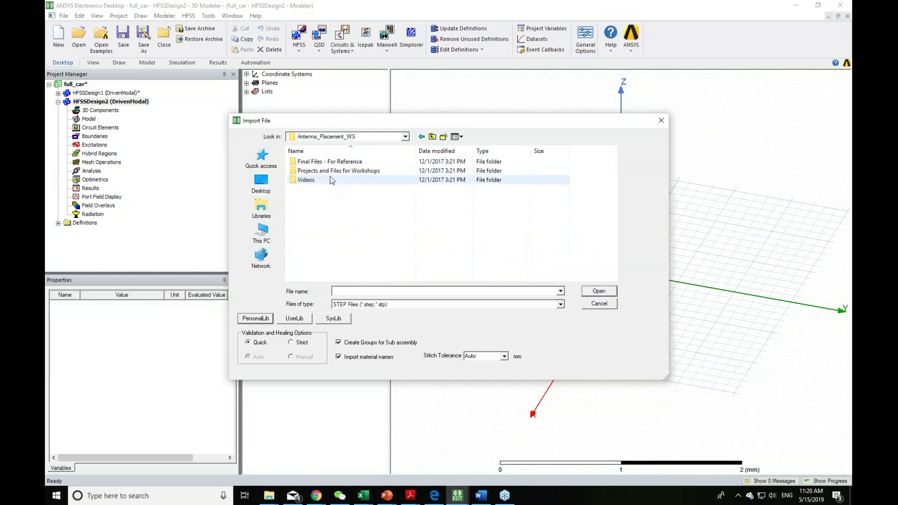
pyautogui.doubleClick(318, 162)
pyautogui.doubleClick(316, 162)
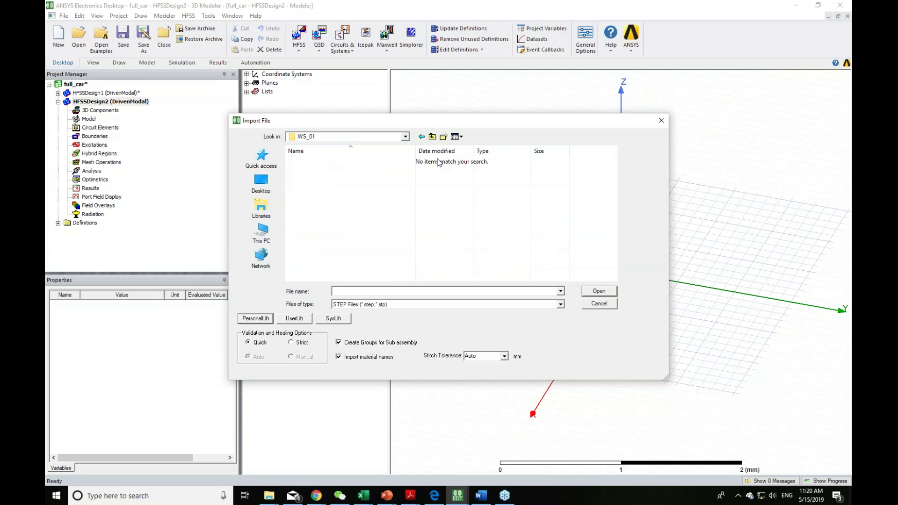
pyautogui.click(432, 136)
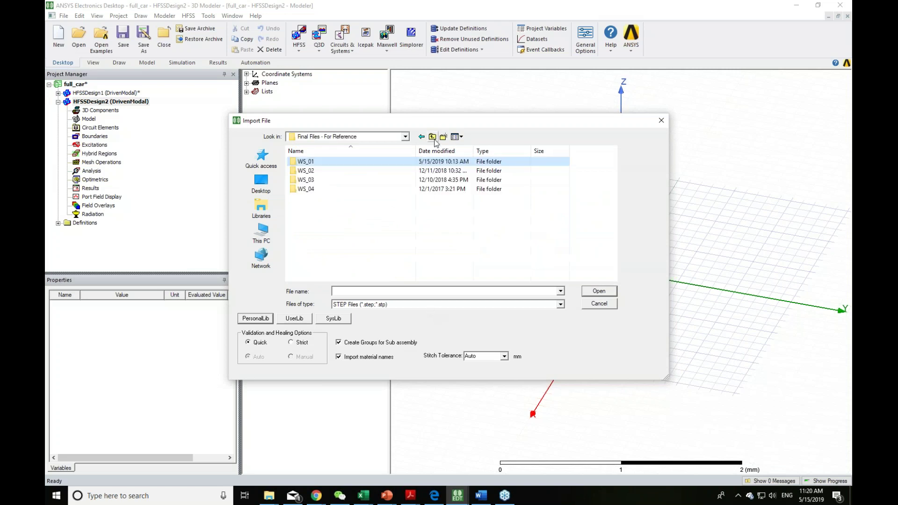
pyautogui.click(432, 136)
pyautogui.click(432, 137)
pyautogui.click(398, 171)
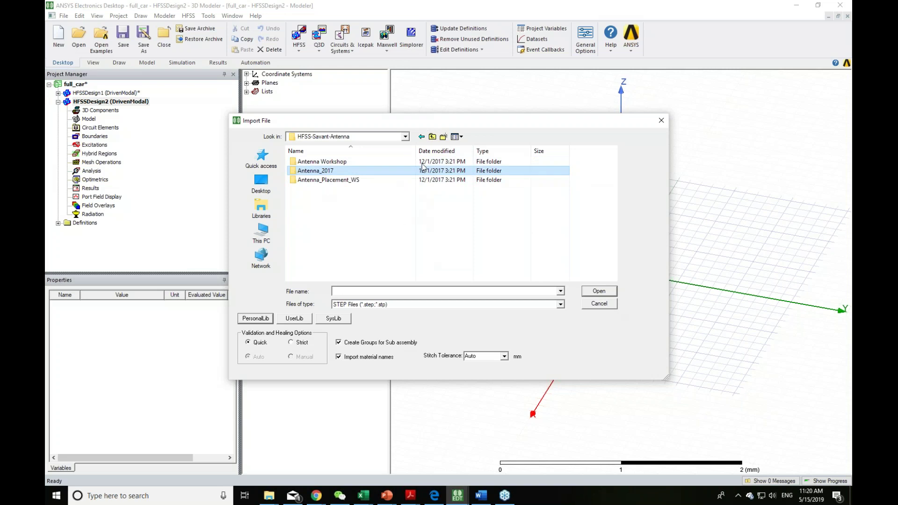
pyautogui.click(432, 136)
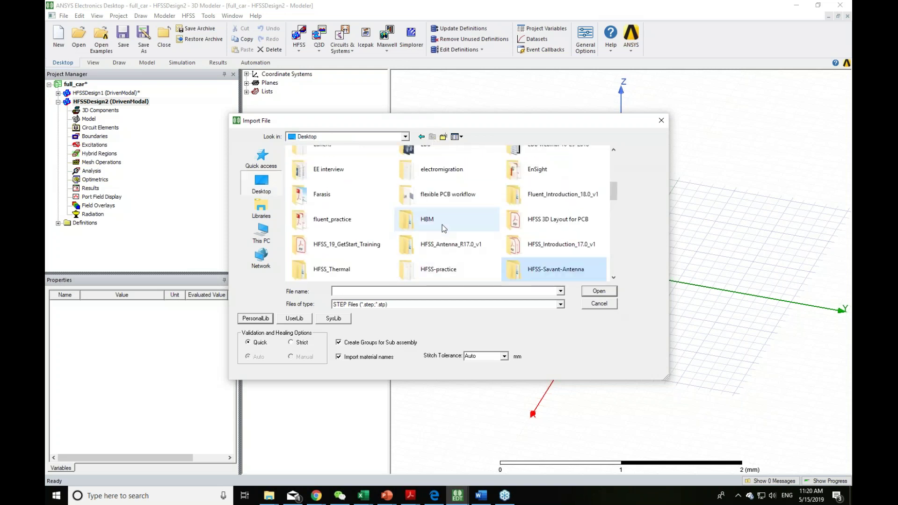
# Open the HFSS_Introduction_17.0_v1 coax microstrip workshop folder, then cancel the import.
pyautogui.doubleClick(515, 239)
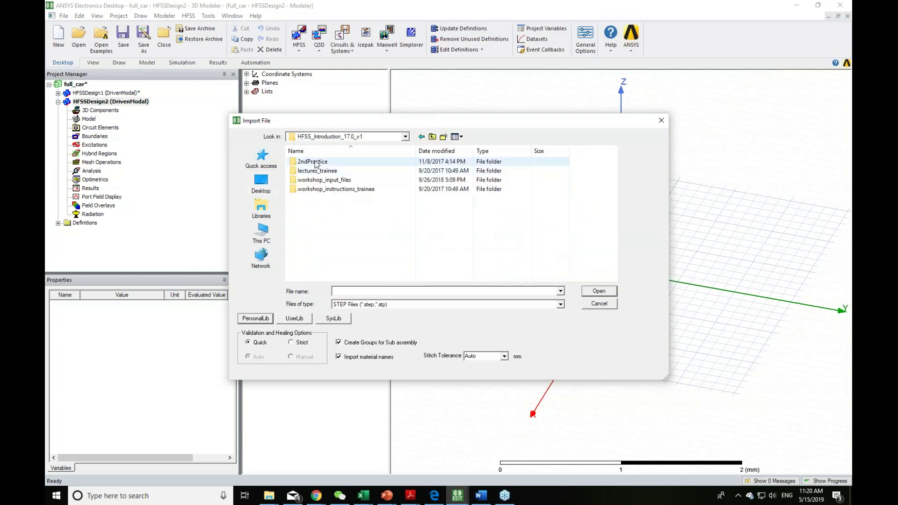
pyautogui.doubleClick(308, 182)
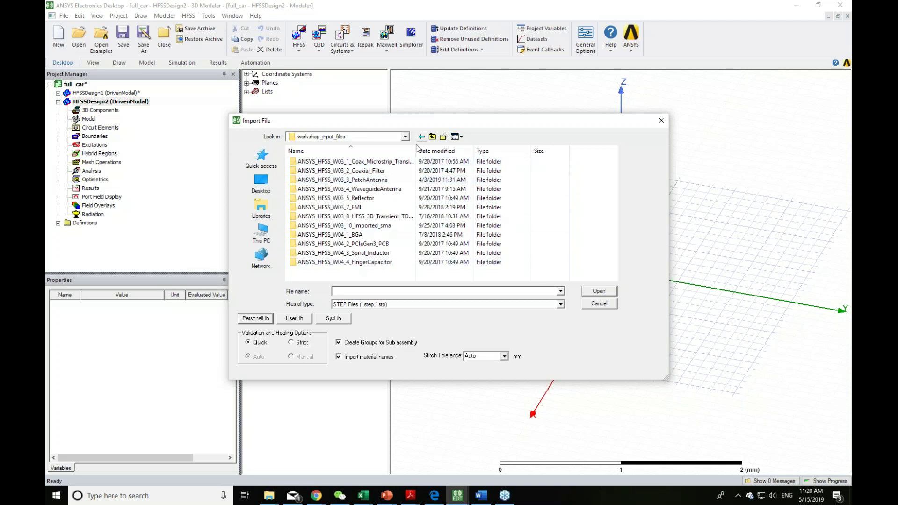
pyautogui.doubleClick(375, 162)
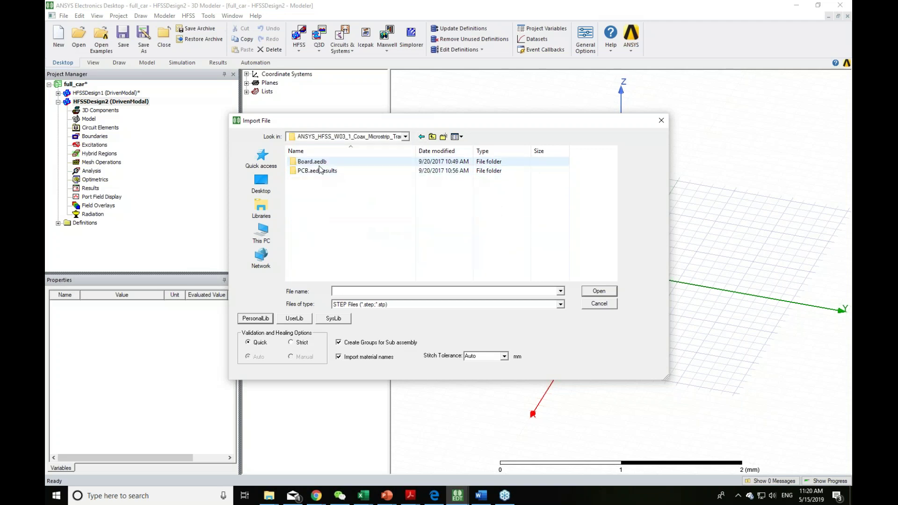
pyautogui.click(599, 304)
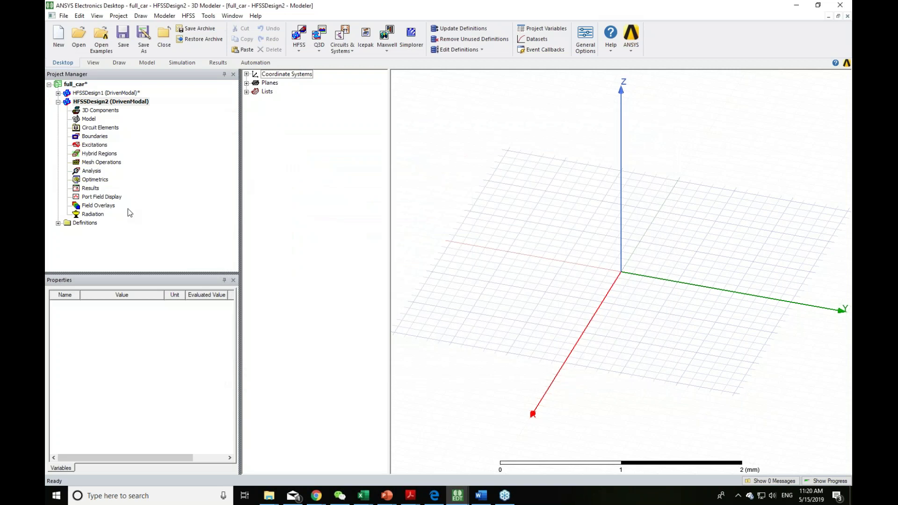
# Switch to File Explorer, back to ANSYS, and to Explorer again.
pyautogui.press('super+e')
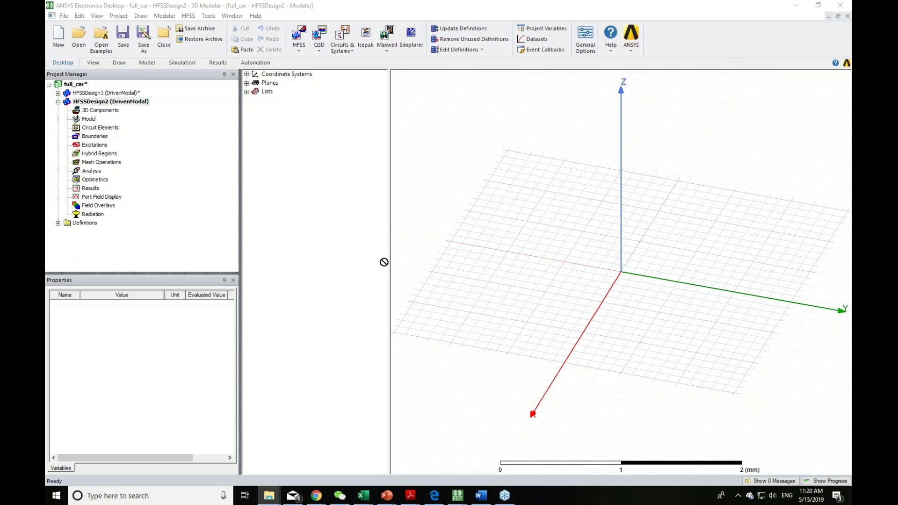
pyautogui.click(491, 255)
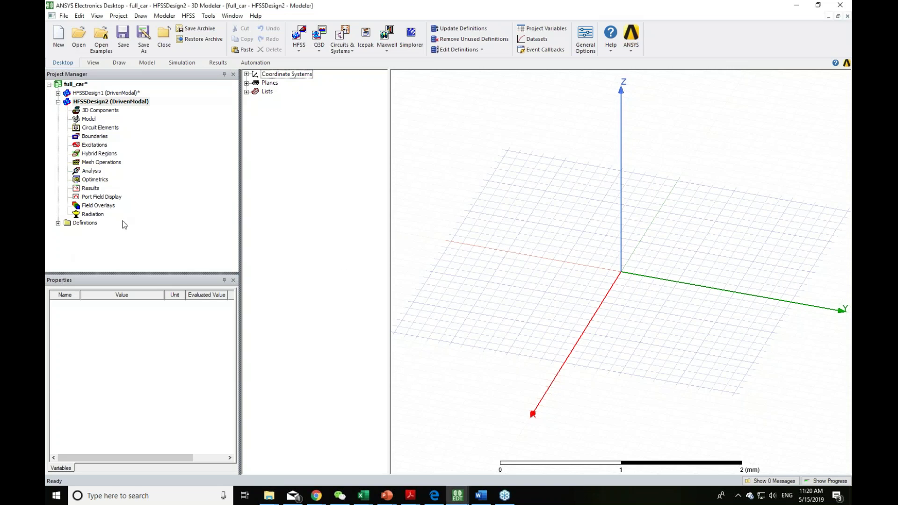
pyautogui.hotkey('alt', 'Tab')
# Reopen Import File, go up to the Desktop folder, cancel, and bring up the 3D Component Library menu.
pyautogui.click(164, 16)
pyautogui.click(173, 27)
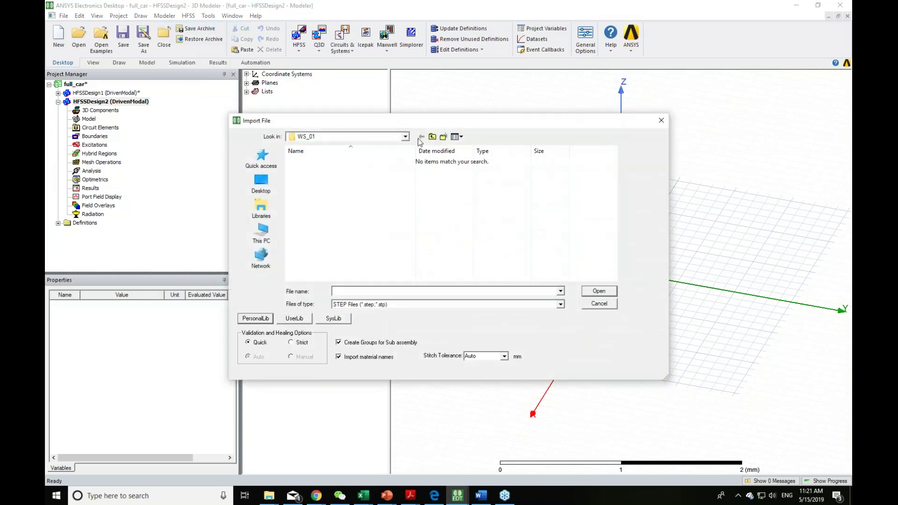
pyautogui.click(432, 136)
pyautogui.click(433, 136)
pyautogui.click(433, 136)
pyautogui.click(433, 137)
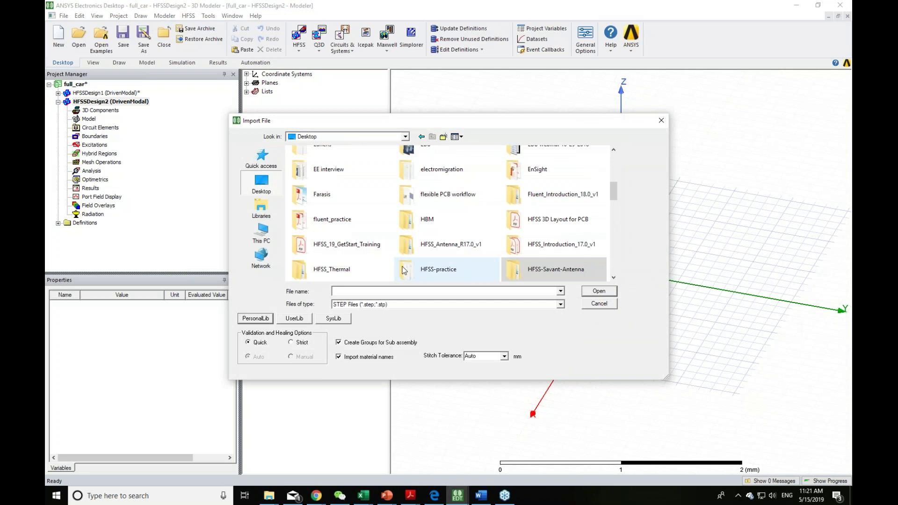
pyautogui.scroll(-3, 436, 224)
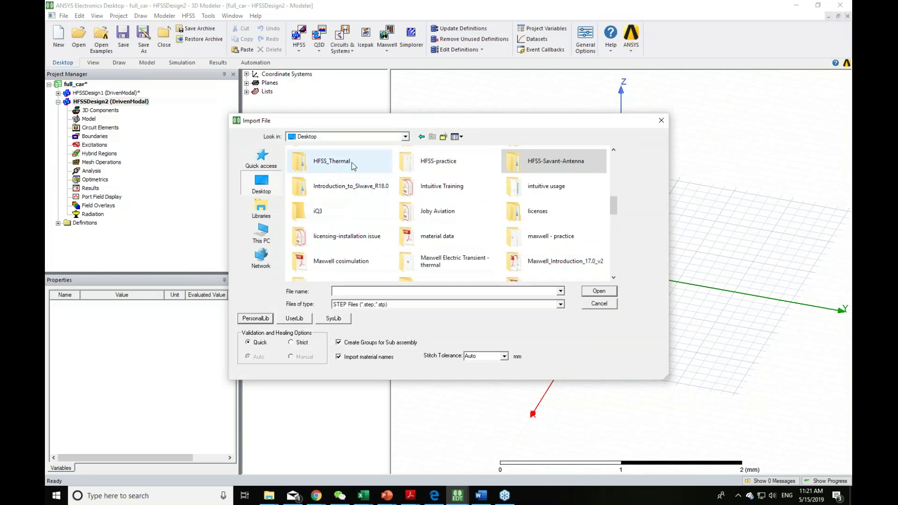
pyautogui.scroll(3, 445, 178)
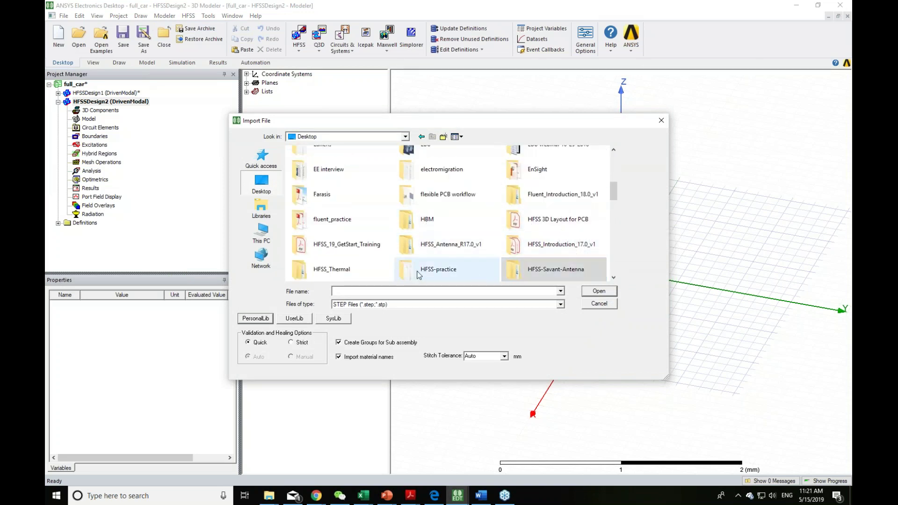
pyautogui.click(599, 306)
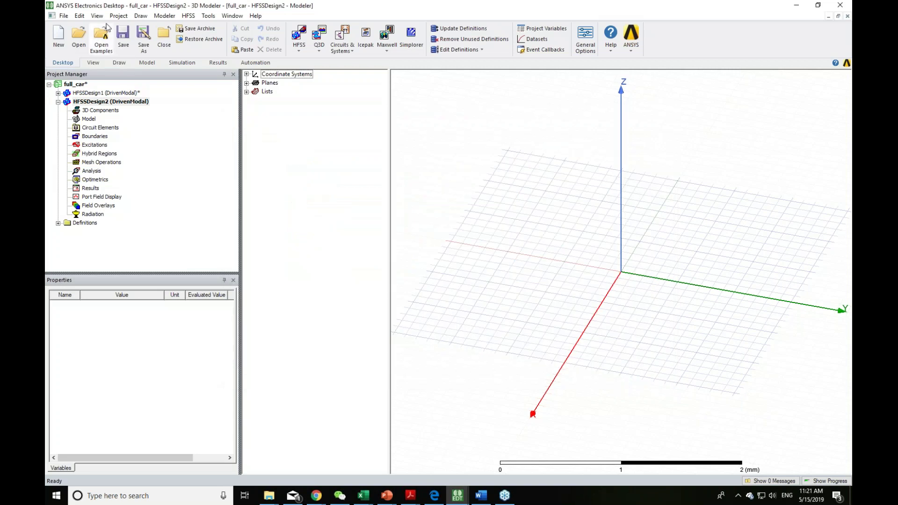
pyautogui.click(141, 15)
pyautogui.moveTo(181, 262)
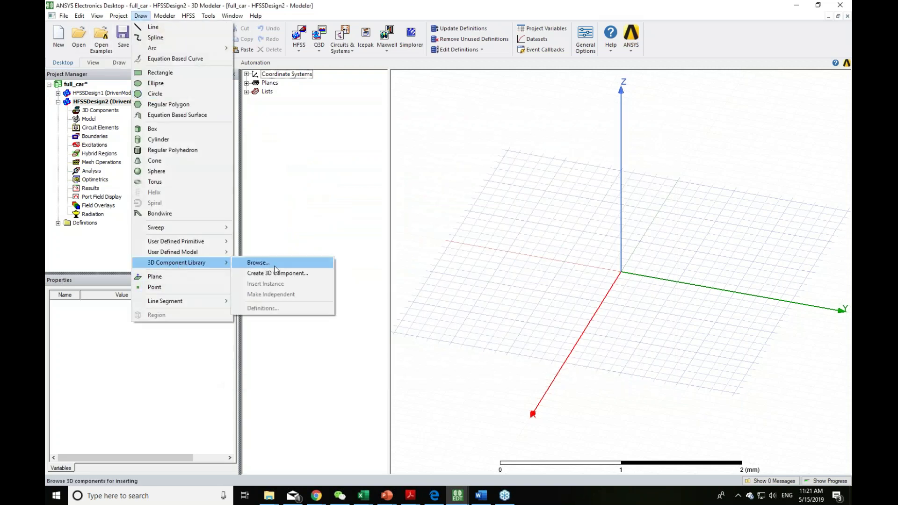
pyautogui.click(287, 263)
pyautogui.doubleClick(352, 170)
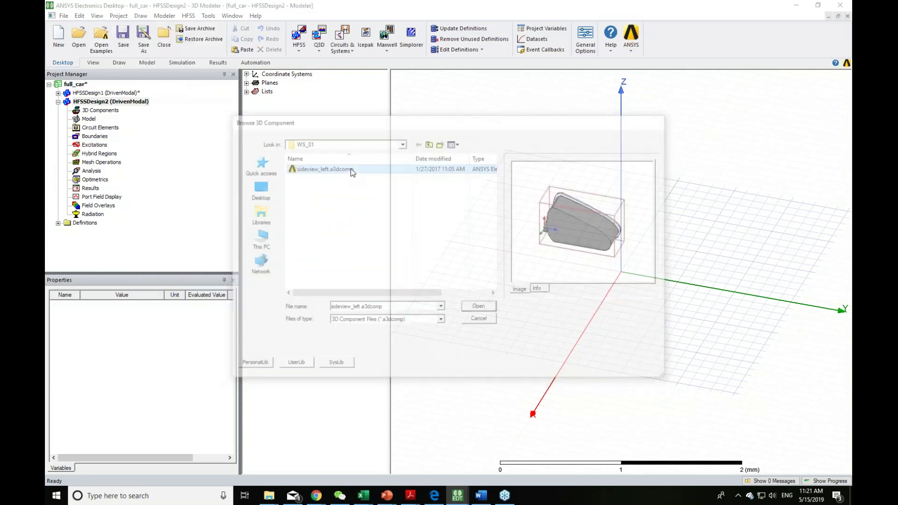
pyautogui.click(418, 359)
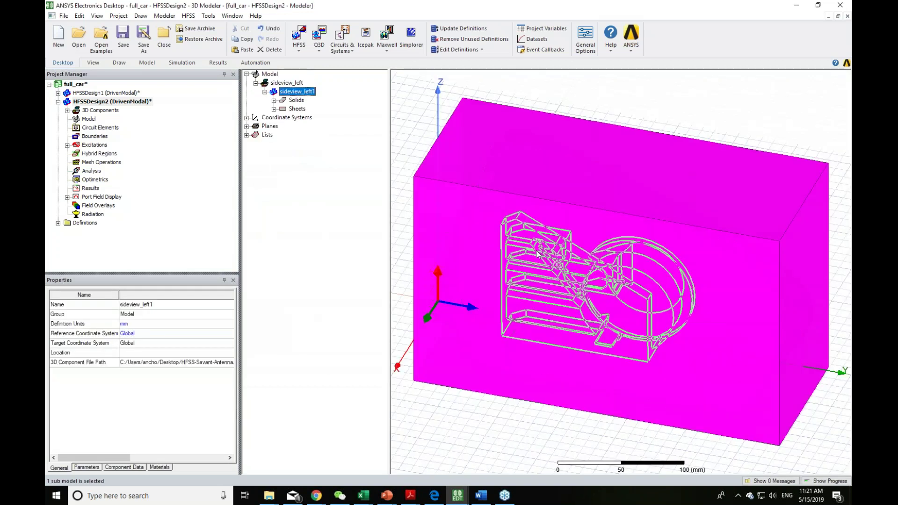
pyautogui.click(540, 442)
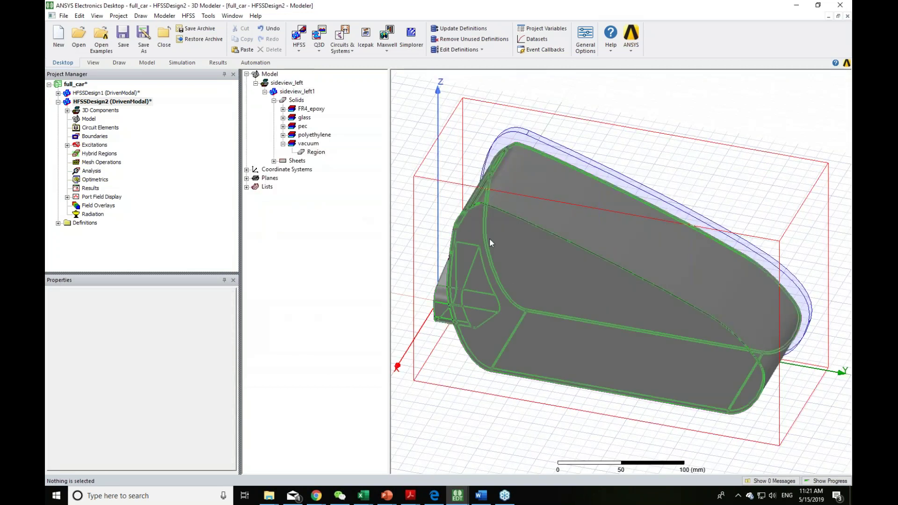
pyautogui.scroll(-3, 551, 280)
pyautogui.moveTo(432, 124); pyautogui.dragTo(733, 421)
pyautogui.moveTo(444, 136)
pyautogui.mouseDown()
pyautogui.moveTo(837, 426)
pyautogui.moveTo(822, 424)
pyautogui.mouseUp()
pyautogui.click(140, 15)
pyautogui.moveTo(167, 263)
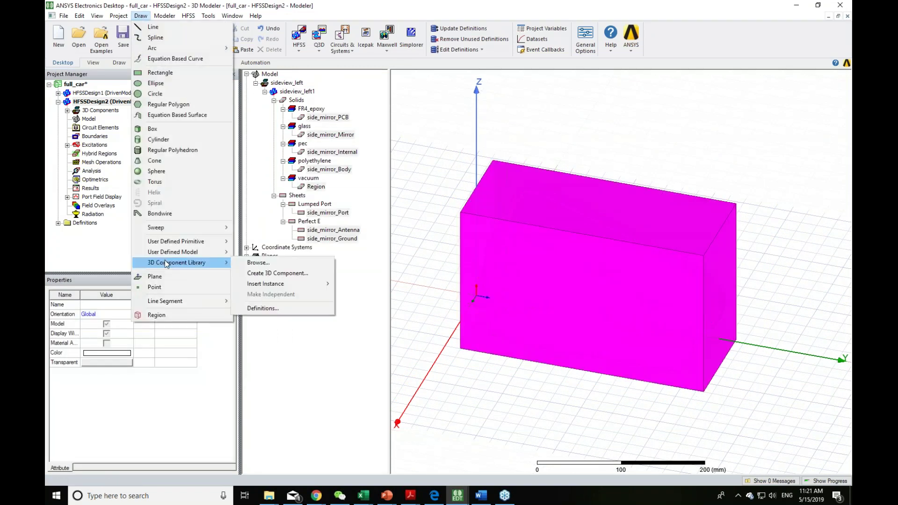
pyautogui.click(269, 275)
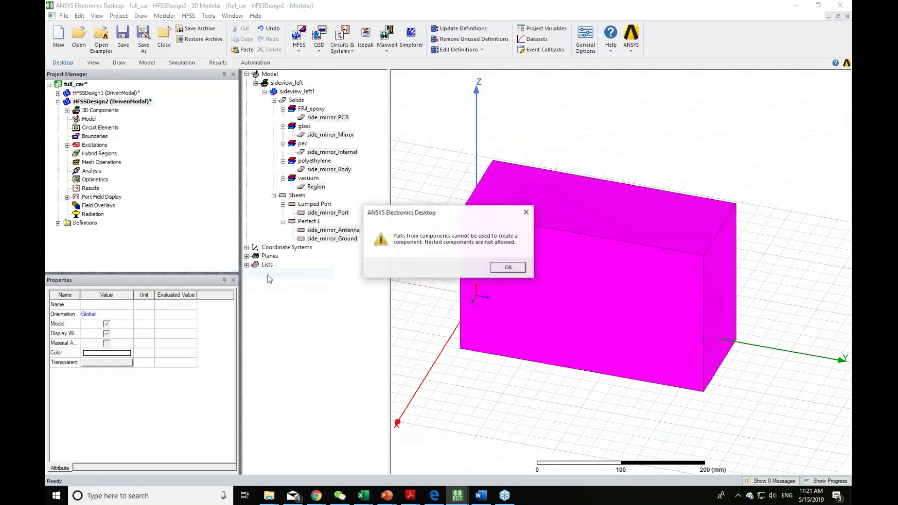
pyautogui.click(508, 267)
pyautogui.hotkey('ctrl', 'z')
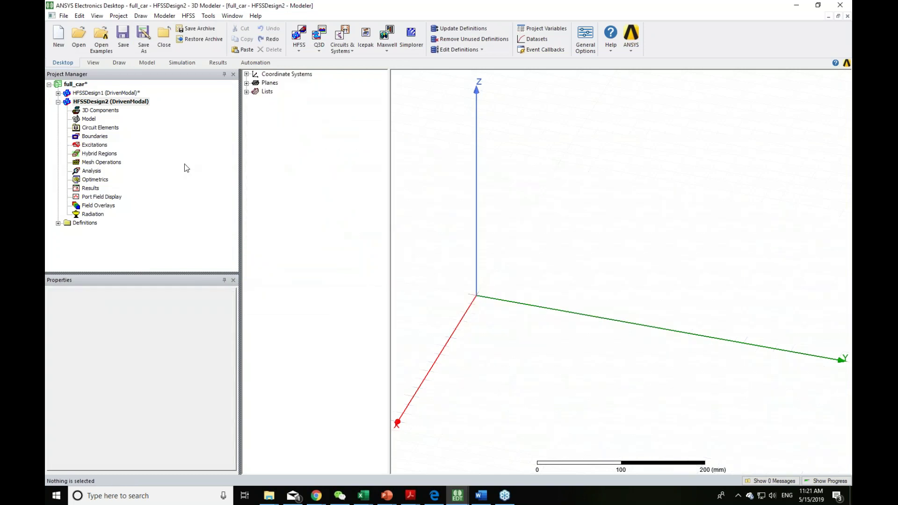
pyautogui.click(126, 63)
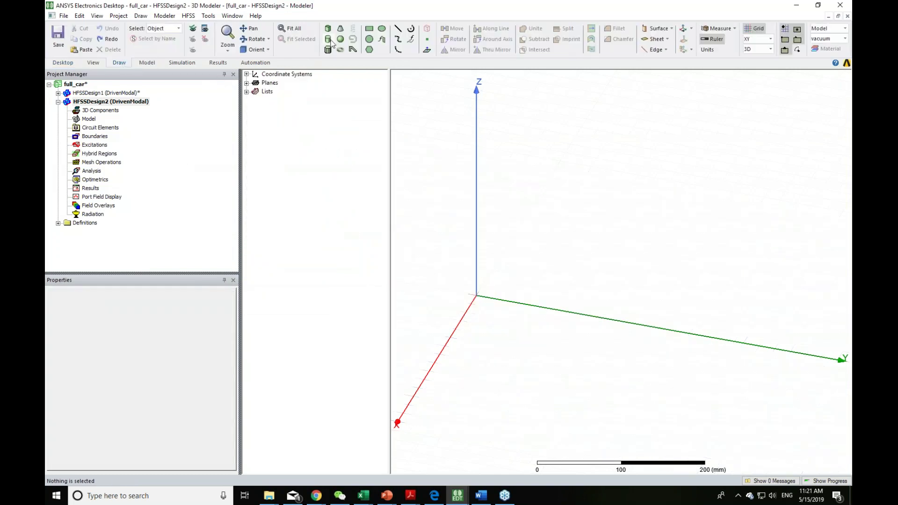
# Draw Cylinder1 at the origin by picking centre, radius and height, then fit it in view.
pyautogui.click(329, 40)
pyautogui.click(456, 274)
pyautogui.click(539, 330)
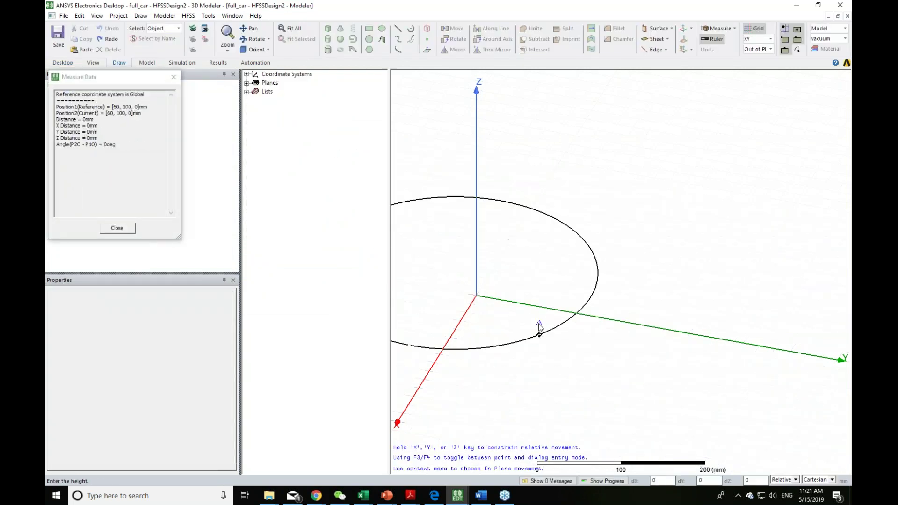
pyautogui.click(539, 161)
pyautogui.press('Return')
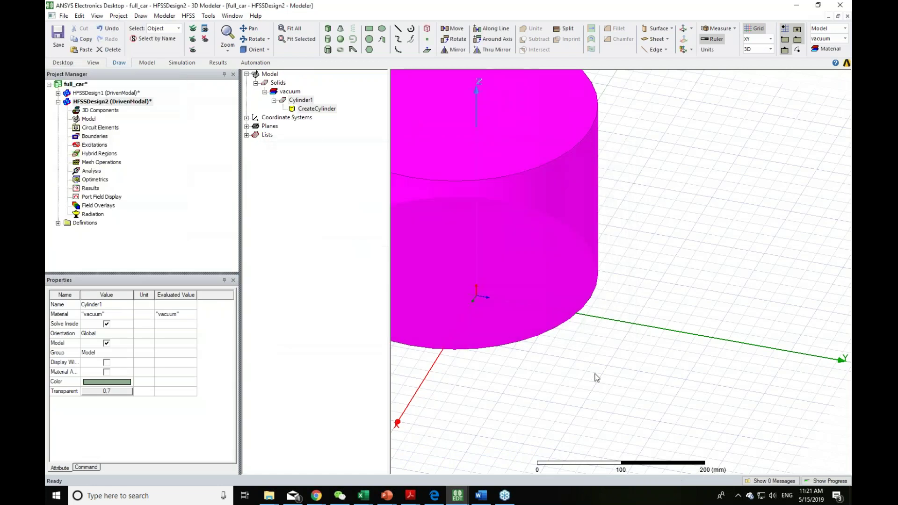
pyautogui.click(577, 365)
pyautogui.hotkey('ctrl', 'd')
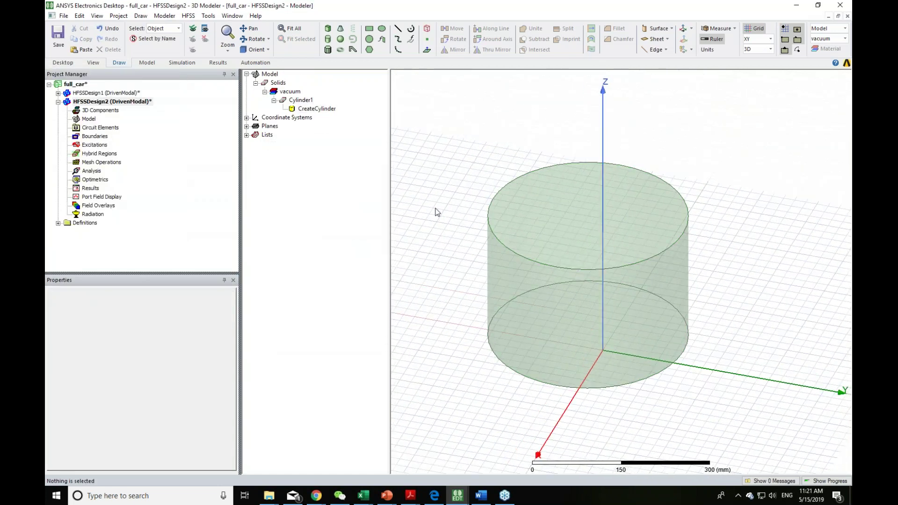
# Select the cylinder and open Create 3D Component, then cancel it.
pyautogui.moveTo(417, 125); pyautogui.dragTo(761, 406)
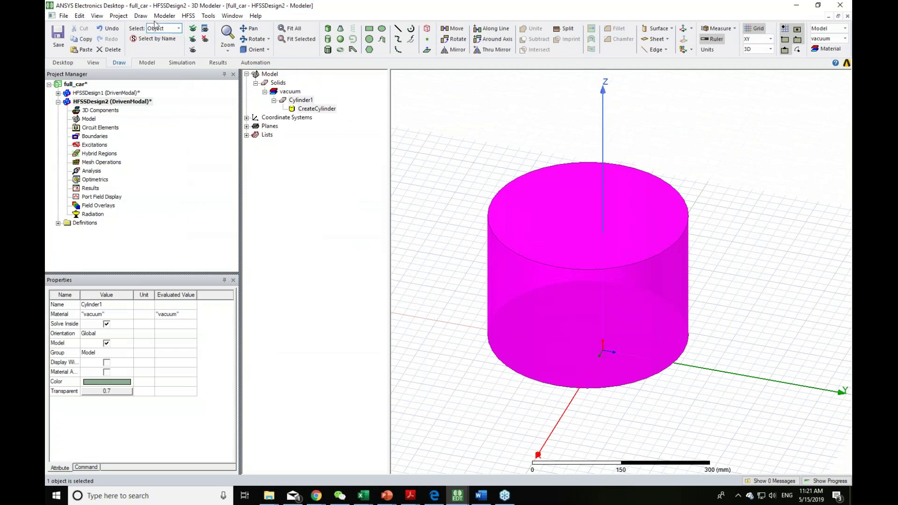
pyautogui.click(141, 15)
pyautogui.moveTo(196, 263)
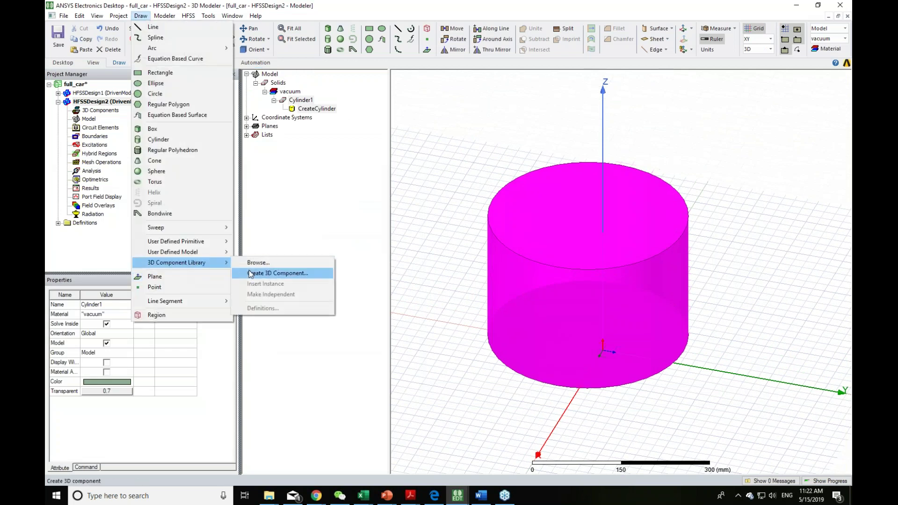
pyautogui.click(253, 275)
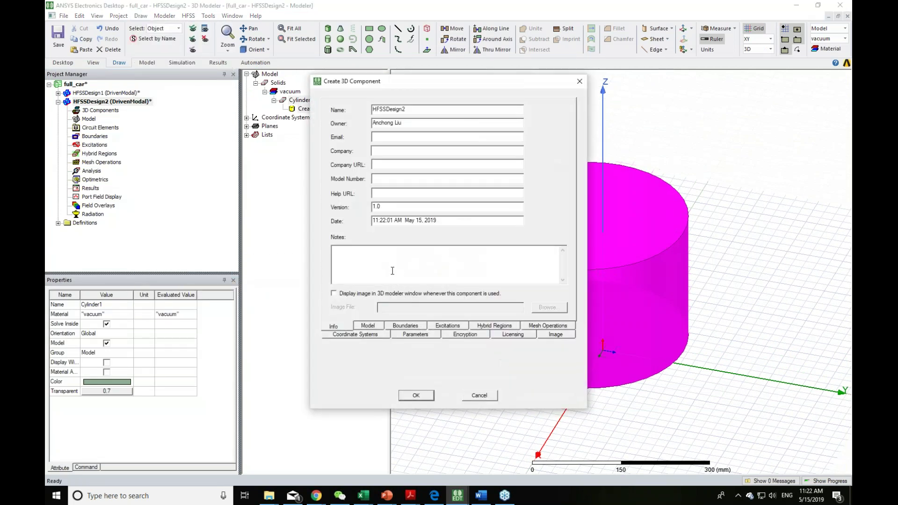
pyautogui.press('Escape')
# Switch to face selection and pick the cylinder's top face.
pyautogui.click(496, 423)
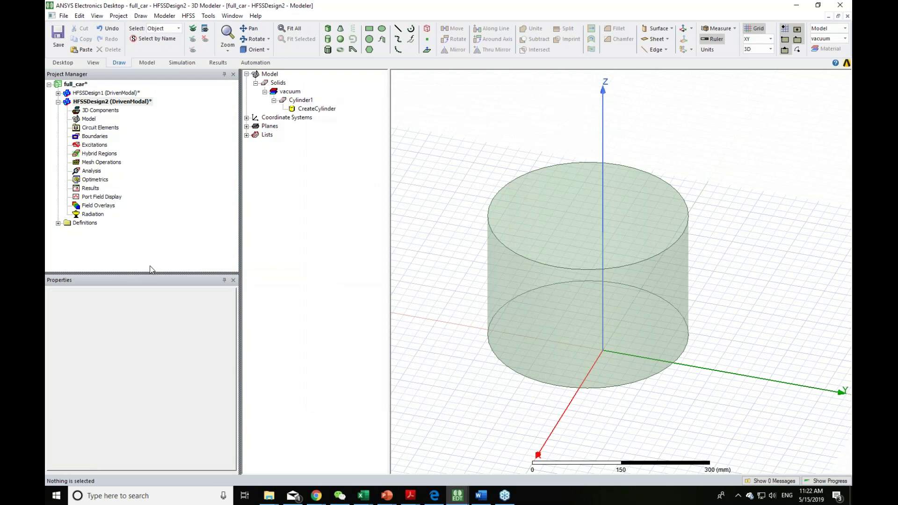
pyautogui.press('f')
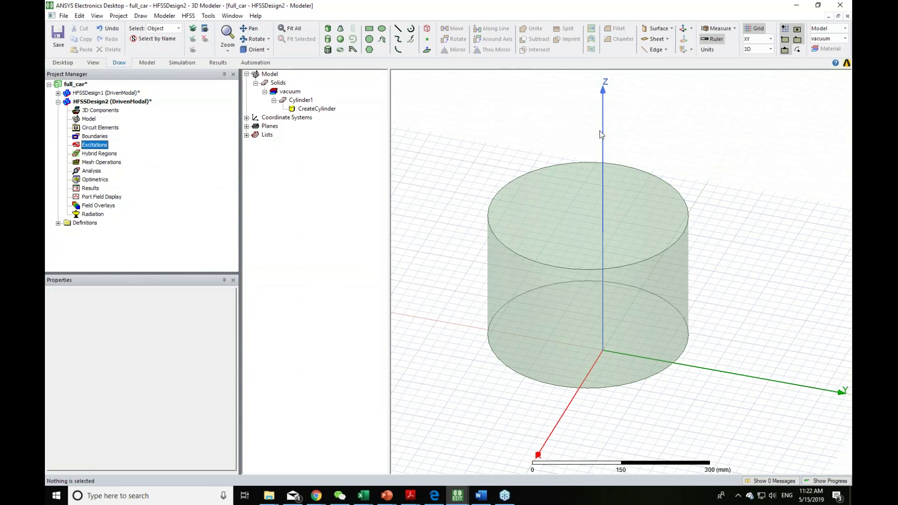
pyautogui.click(562, 197)
# Assign a wave port to the cylinder's top face.
pyautogui.rightClick(562, 197)
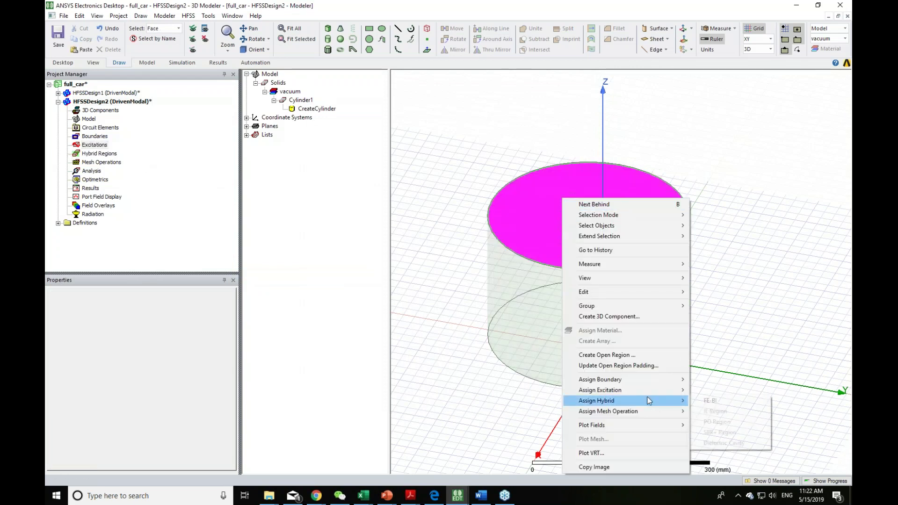
pyautogui.moveTo(638, 392)
pyautogui.click(725, 390)
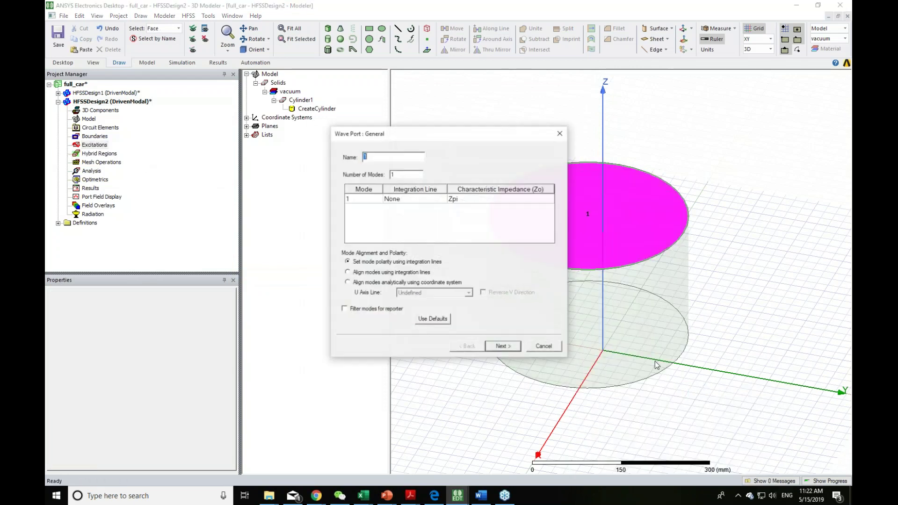
pyautogui.click(497, 347)
pyautogui.click(499, 347)
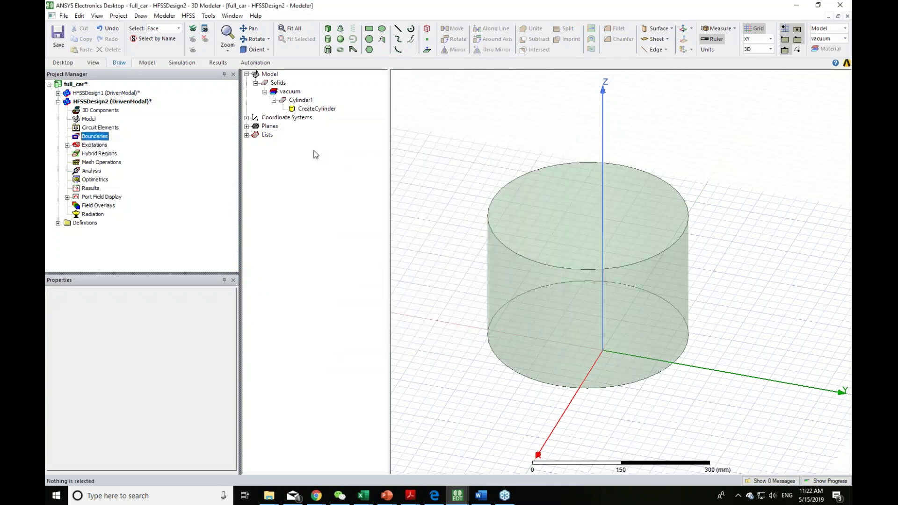
# Create a Region box around the model with zero padding and select it.
pyautogui.click(429, 32)
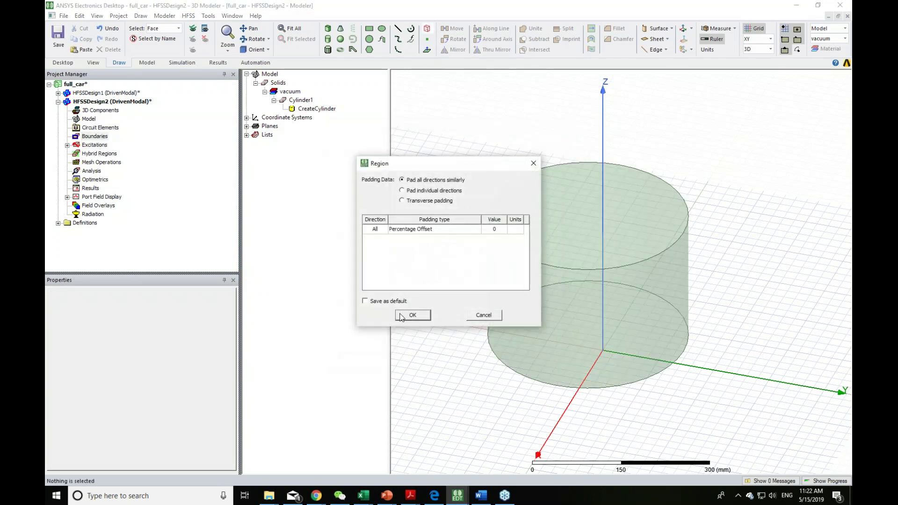
pyautogui.click(412, 315)
pyautogui.click(455, 175)
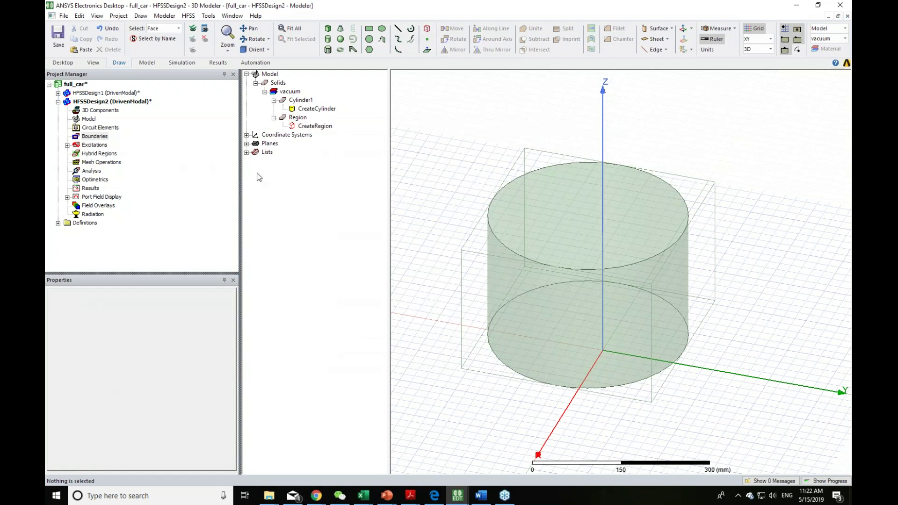
pyautogui.press('o')
pyautogui.click(472, 276)
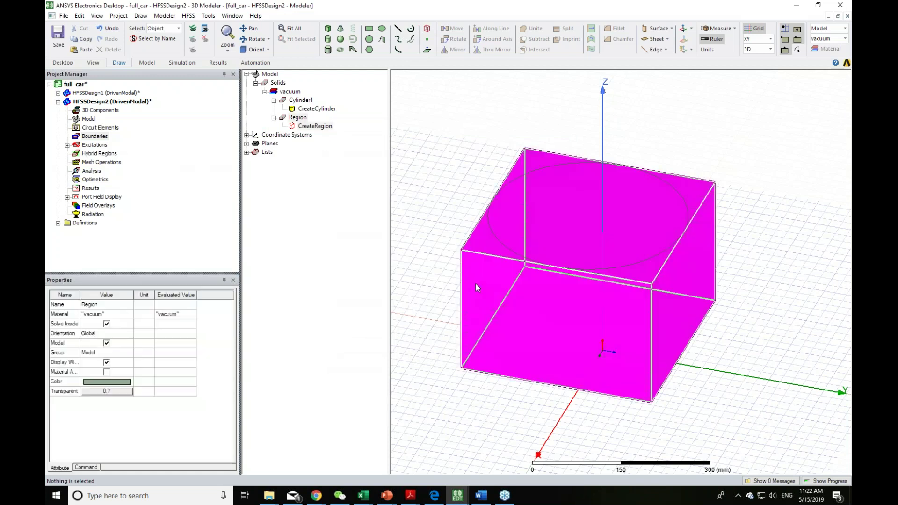
# Assign radiation boundary Rad1 to the region and confirm it under Boundaries.
pyautogui.rightClick(502, 328)
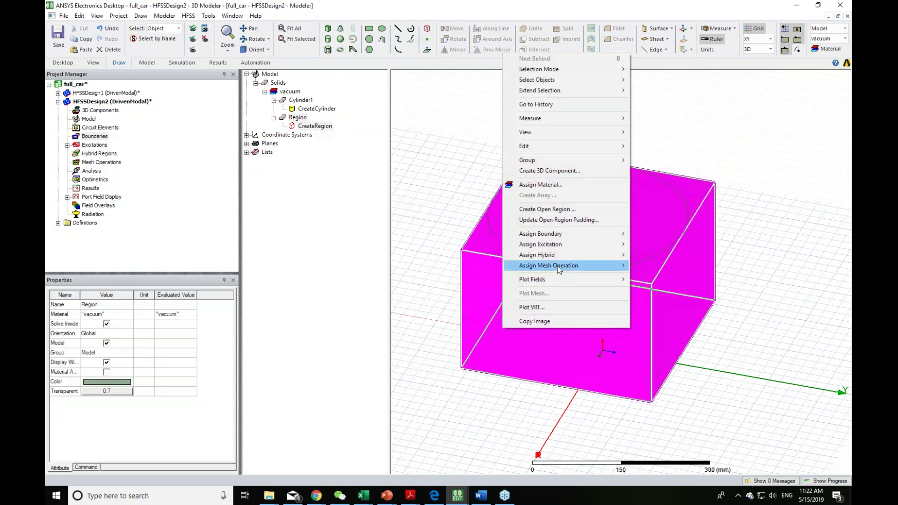
pyautogui.moveTo(587, 234)
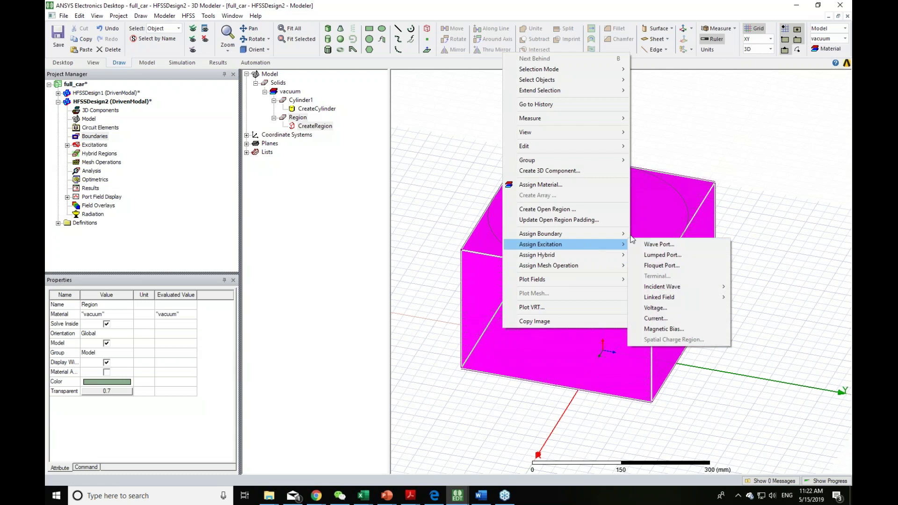
pyautogui.click(676, 350)
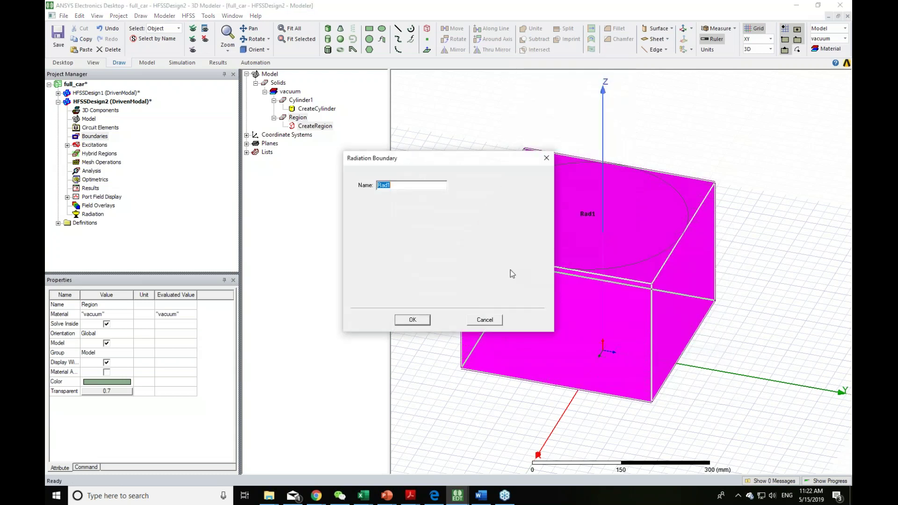
pyautogui.click(413, 320)
pyautogui.click(431, 242)
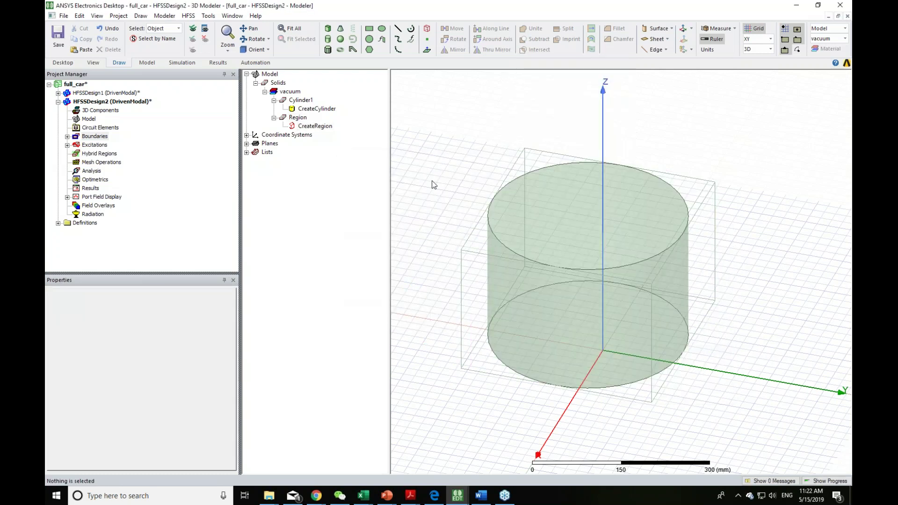
pyautogui.scroll(2, 436, 186)
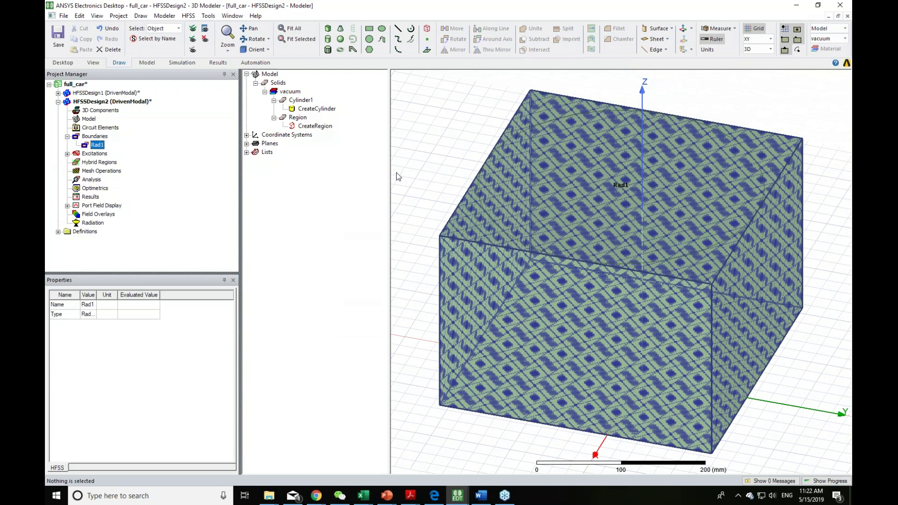
pyautogui.click(444, 140)
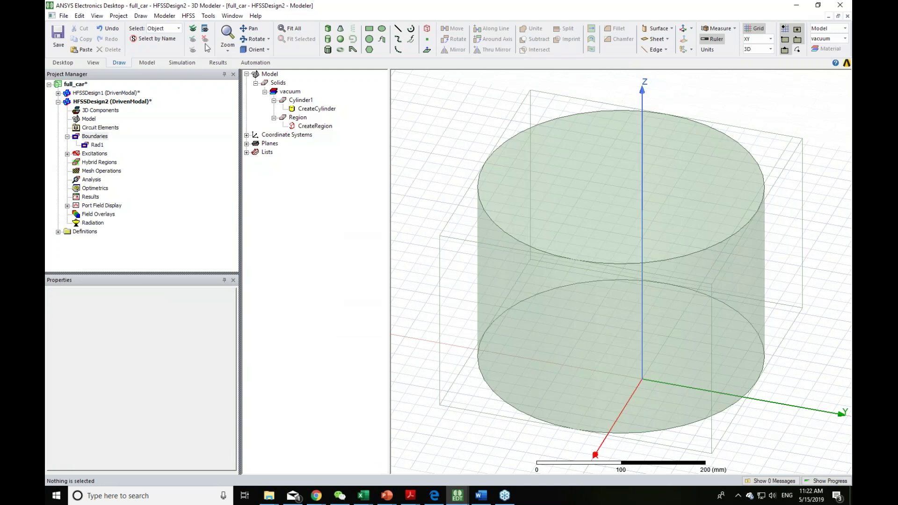
pyautogui.click(463, 105)
pyautogui.click(141, 16)
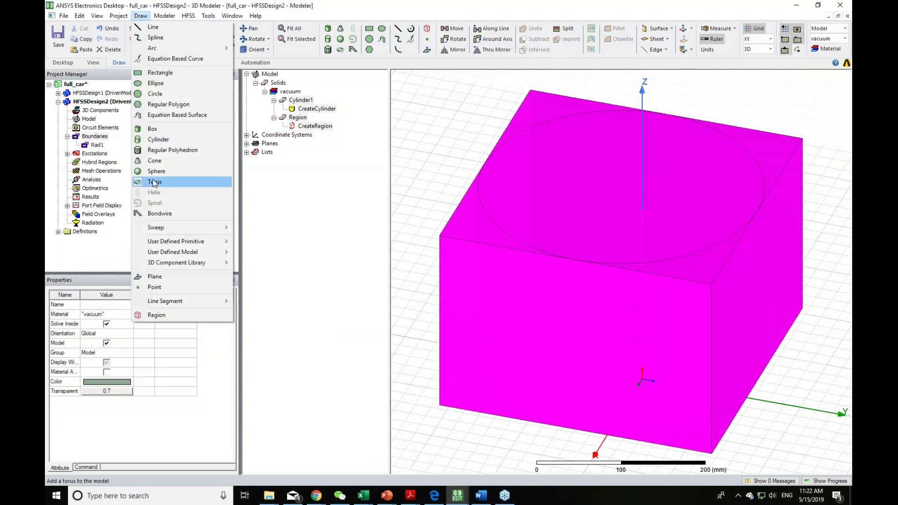
# Open Create 3D Component for the model and review its included objects.
pyautogui.moveTo(188, 263)
pyautogui.click(281, 274)
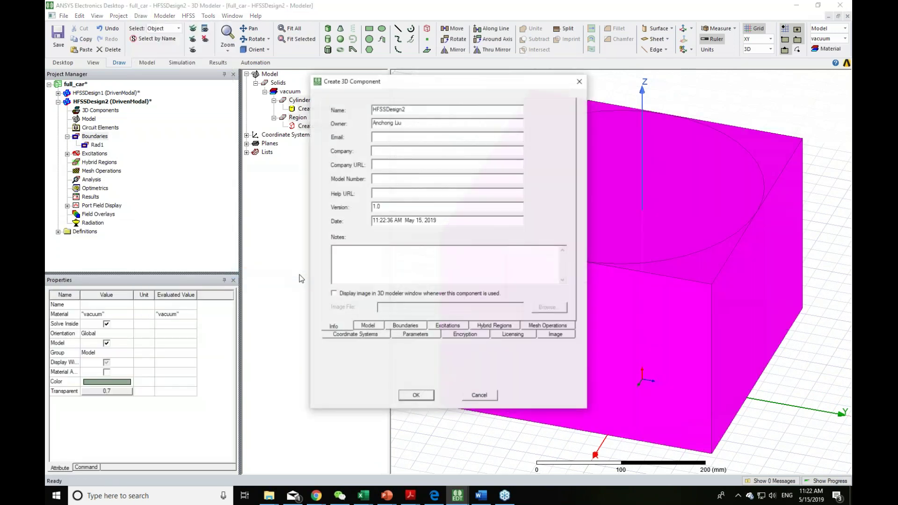
pyautogui.click(368, 326)
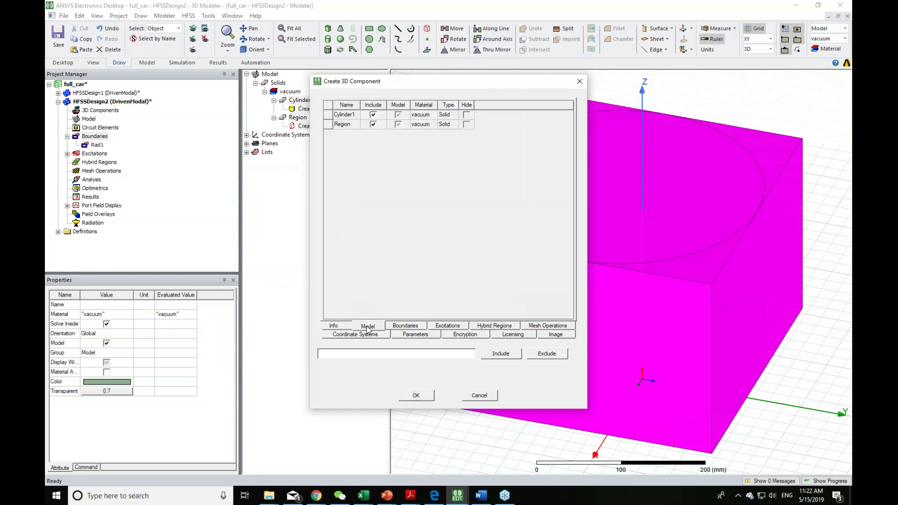
pyautogui.click(374, 115)
# Check the Rad1 boundary, wave port, mesh operations, Global coordinate system and parameters, reaching Encryption.
pyautogui.click(404, 326)
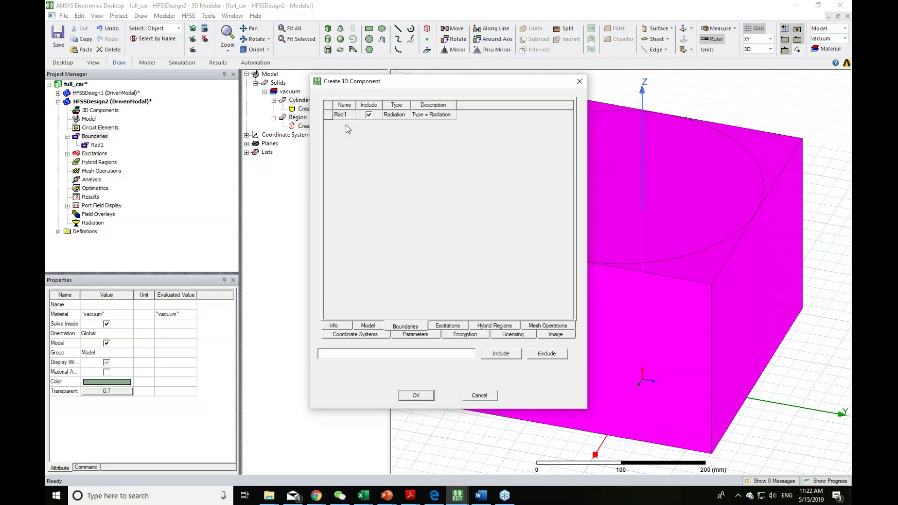
pyautogui.click(456, 326)
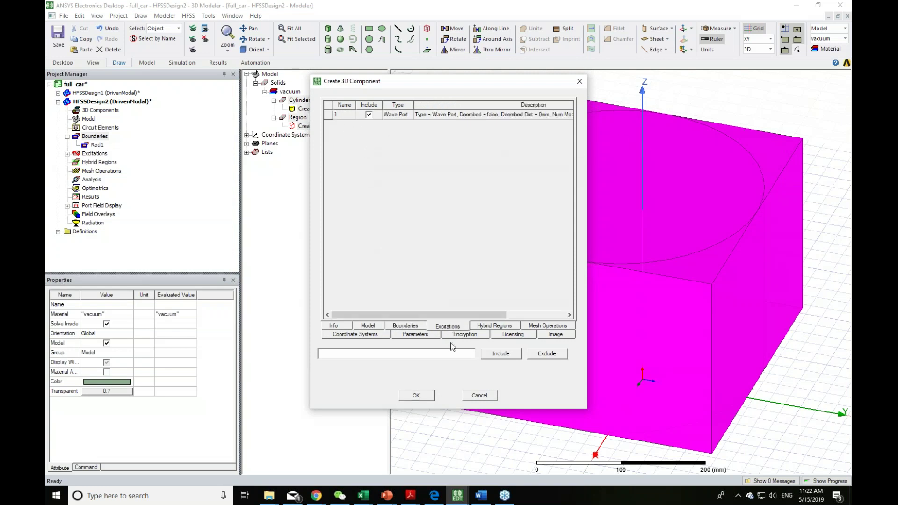
pyautogui.click(486, 328)
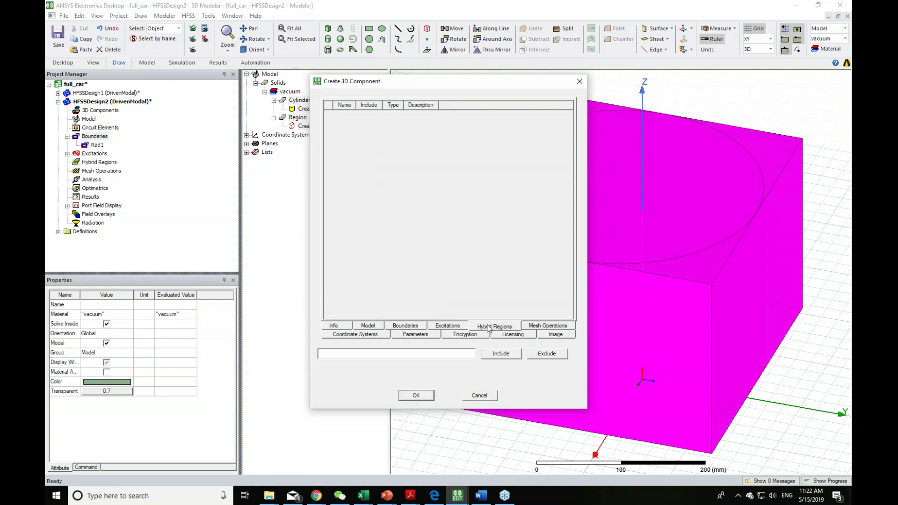
pyautogui.click(551, 328)
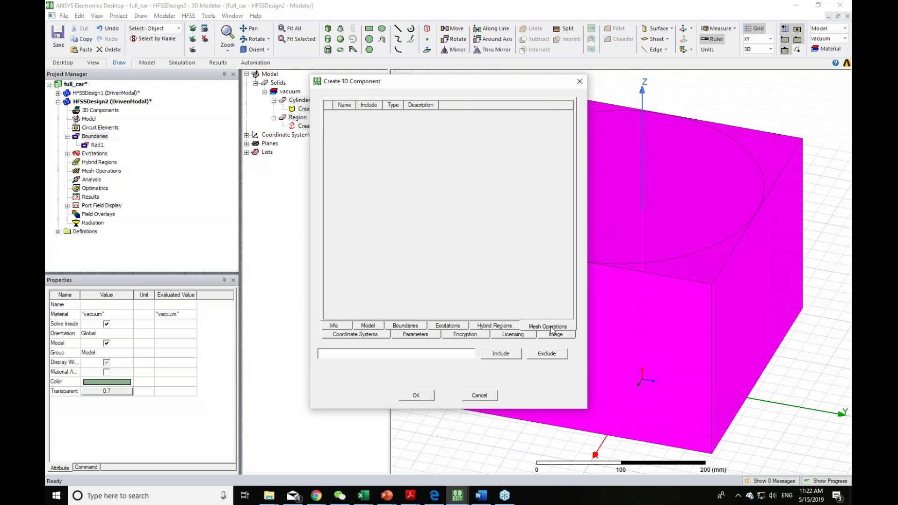
pyautogui.click(343, 336)
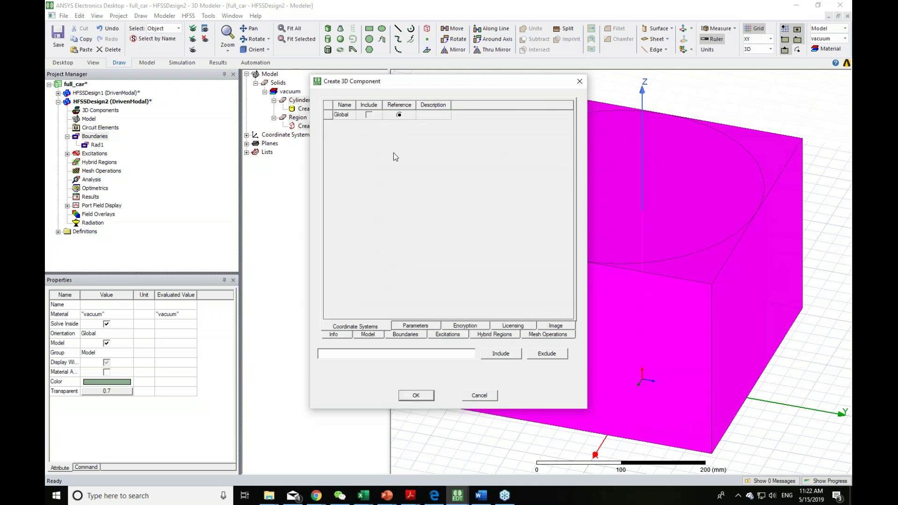
pyautogui.click(414, 327)
pyautogui.click(458, 326)
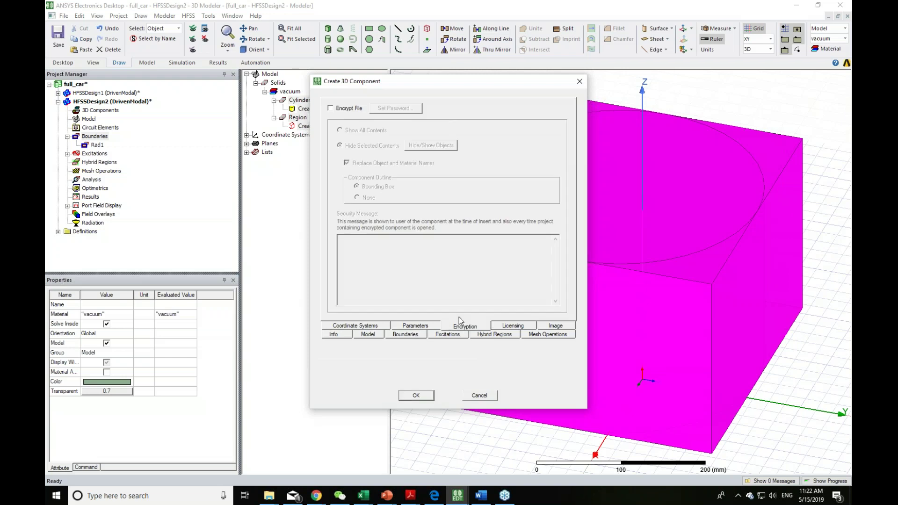
# Enable encryption for the component and try the edit-permission options.
pyautogui.click(351, 109)
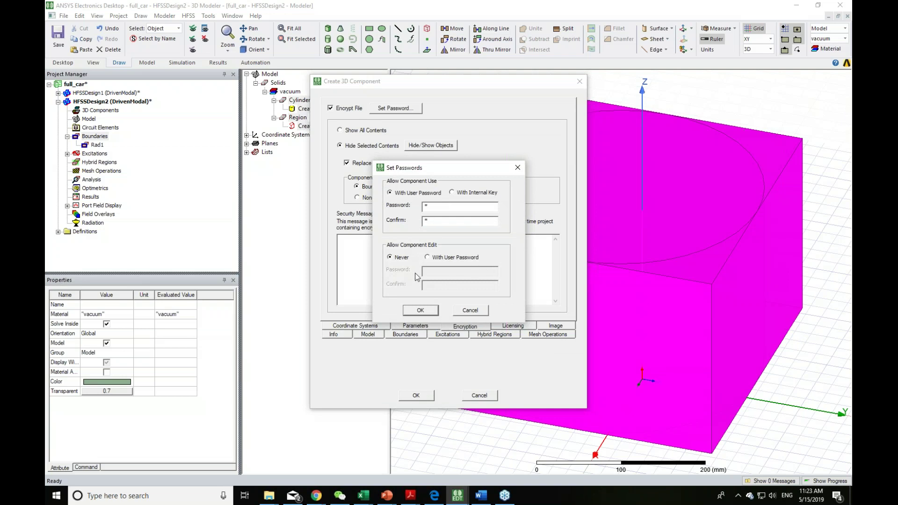
pyautogui.click(433, 260)
pyautogui.click(403, 258)
pyautogui.click(431, 258)
pyautogui.press('Tab')
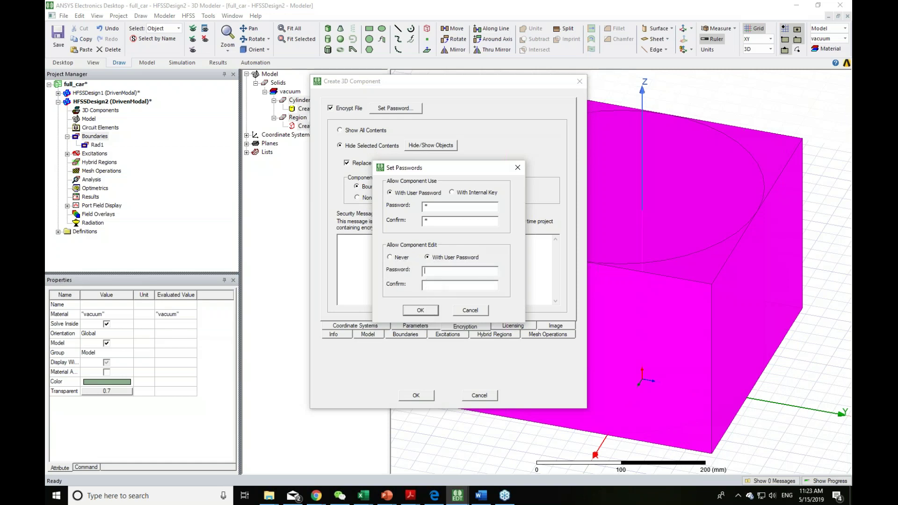
pyautogui.click(402, 258)
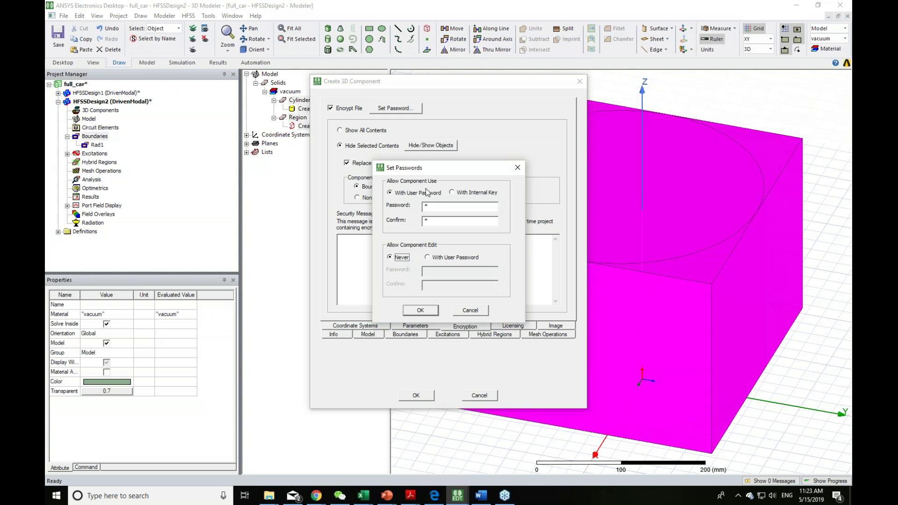
pyautogui.click(442, 220)
pyautogui.write('1')
# Require a user password for both use and edit, enter the passwords, and accept.
pyautogui.click(452, 193)
pyautogui.click(414, 193)
pyautogui.click(459, 194)
pyautogui.click(414, 193)
pyautogui.click(451, 221)
pyautogui.write('*')
pyautogui.click(435, 258)
pyautogui.click(434, 270)
pyautogui.write('*')
pyautogui.press('Tab')
pyautogui.write('*')
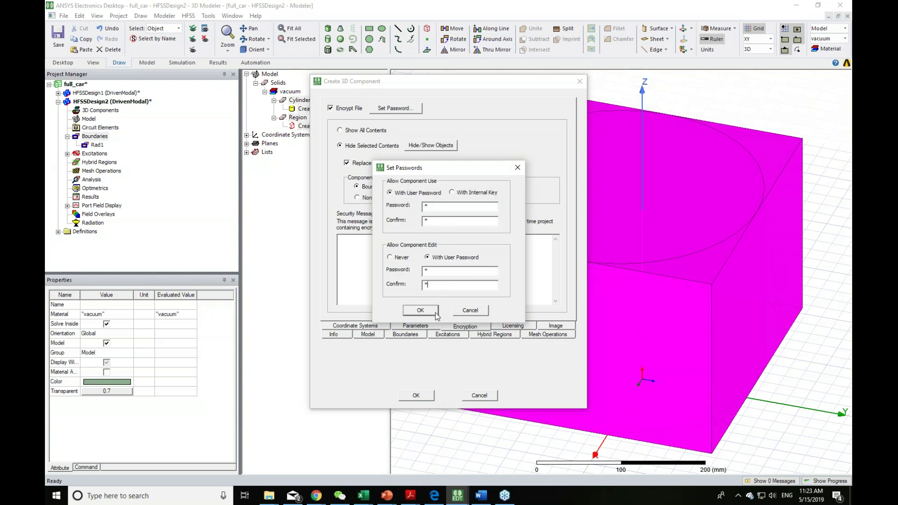
pyautogui.click(418, 311)
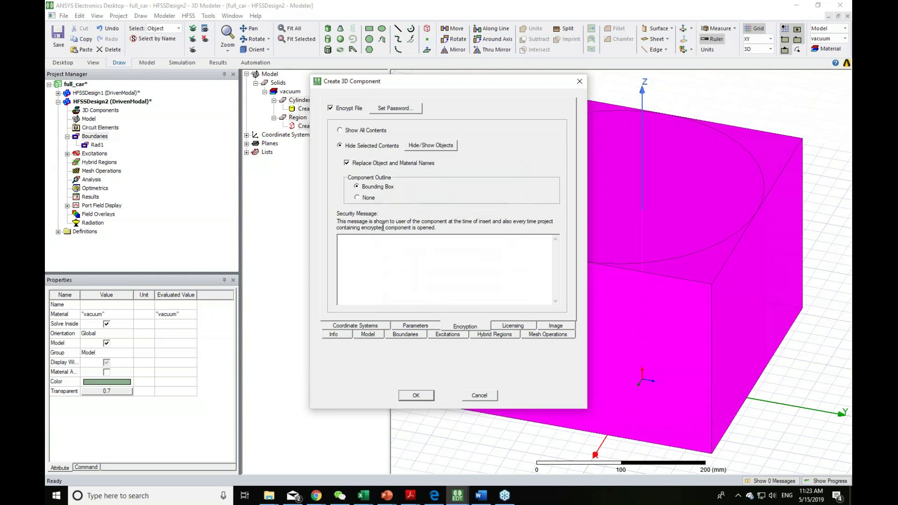
# Review the component's Licensing and Image settings.
pyautogui.click(511, 327)
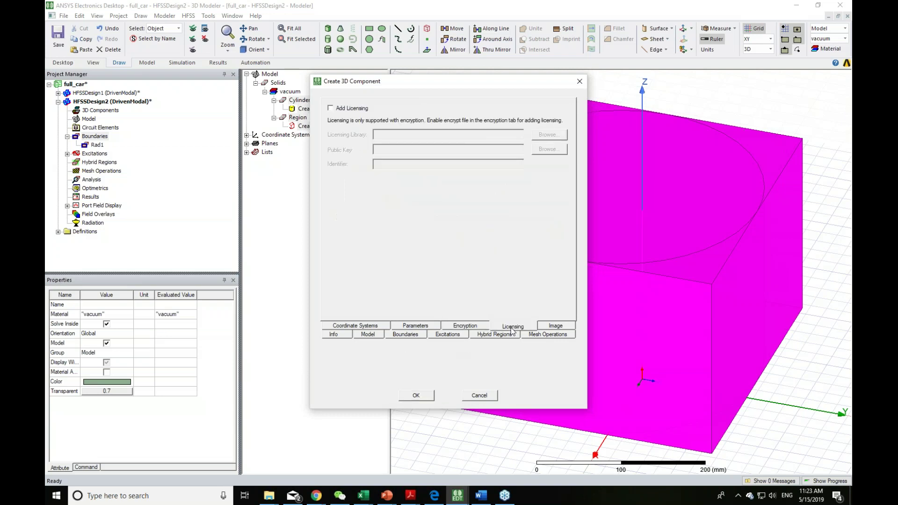
pyautogui.click(561, 328)
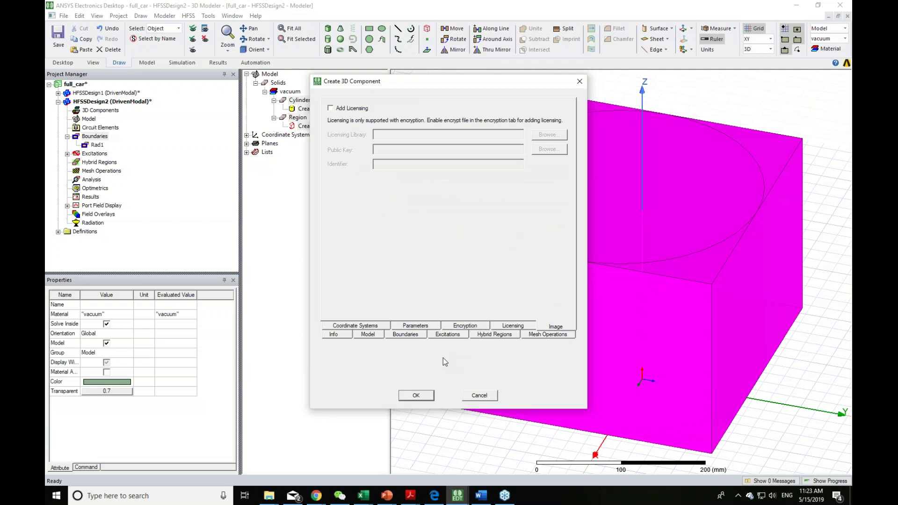
pyautogui.click(466, 328)
pyautogui.click(554, 328)
pyautogui.click(445, 328)
# Confirm the encrypted 3D component and choose Documents > Ansoft as the save location.
pyautogui.click(415, 397)
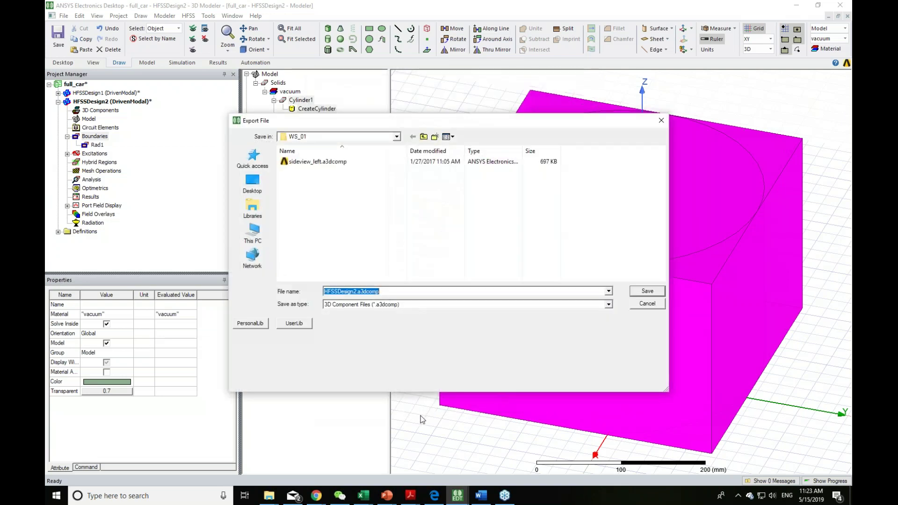
pyautogui.click(259, 214)
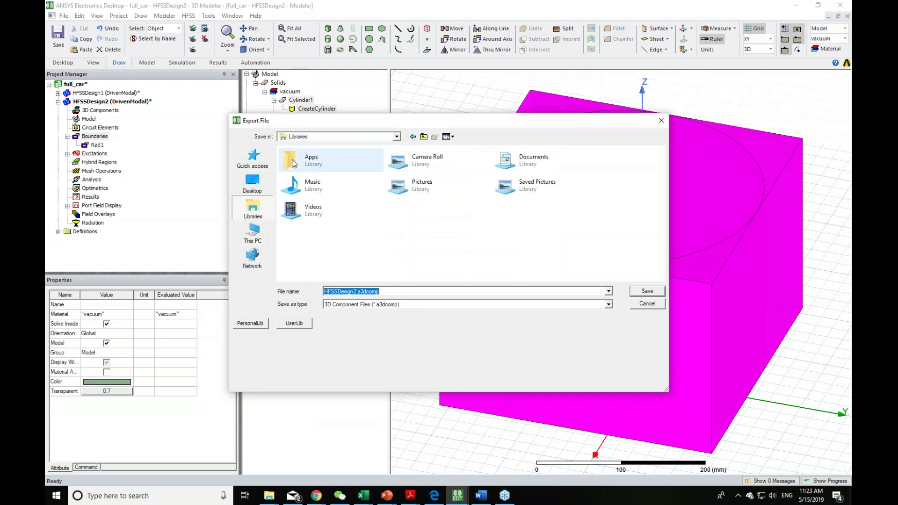
pyautogui.doubleClick(513, 169)
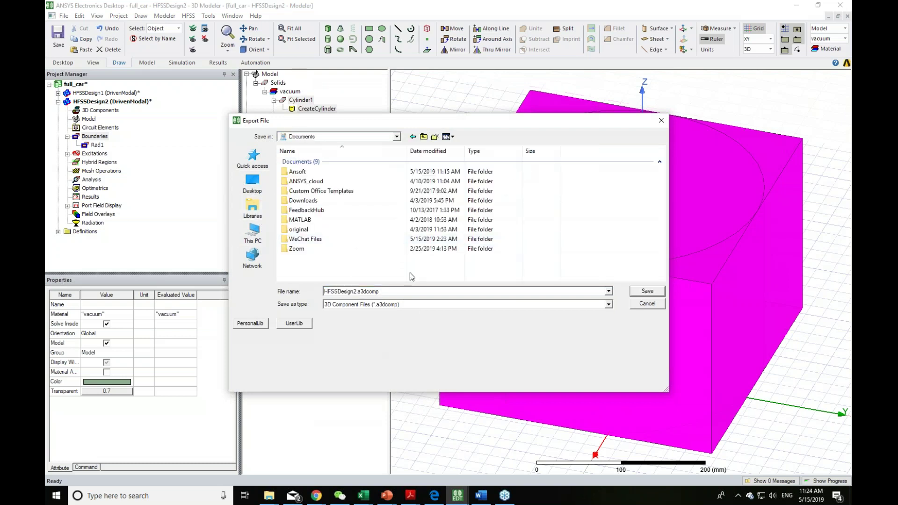
pyautogui.doubleClick(312, 173)
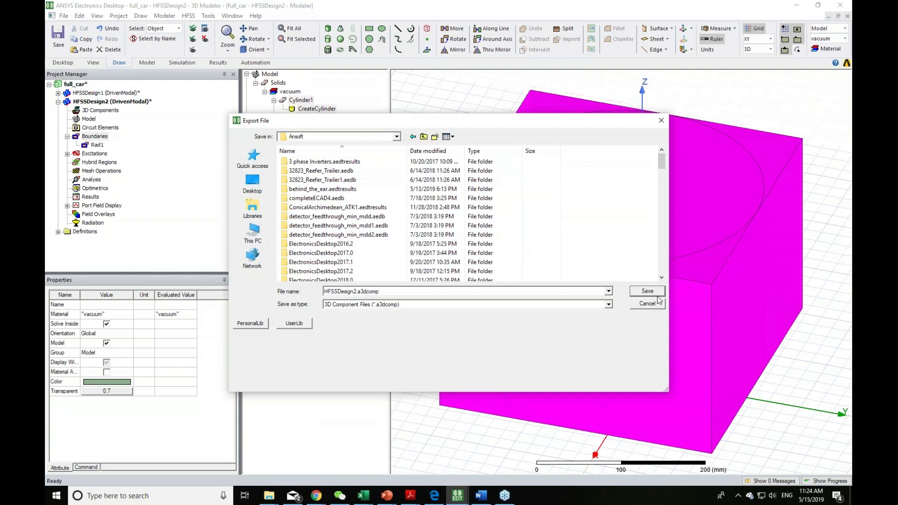
# Name the component file and save it as cylinder_box.a3dcomp in the Ansoft folder.
pyautogui.moveTo(356, 291); pyautogui.dragTo(324, 292)
pyautogui.write('box_')
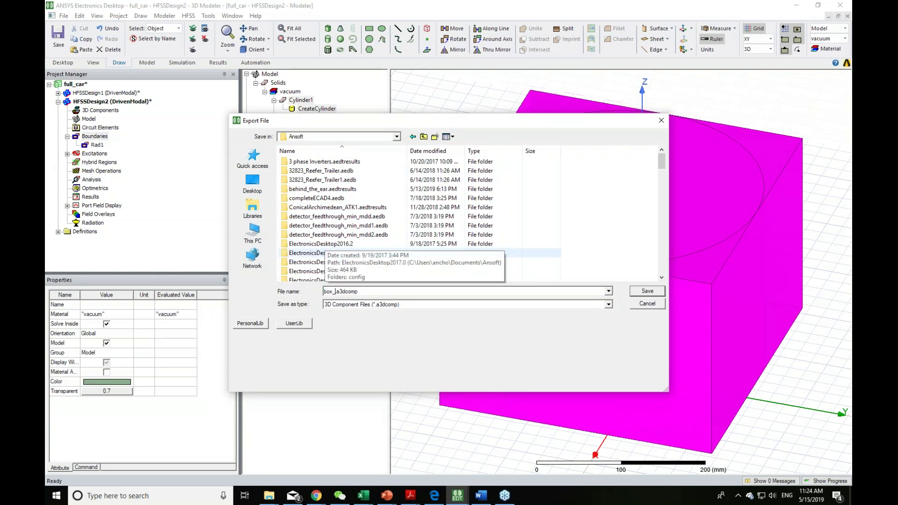
pyautogui.press('BackSpace')
pyautogui.press('BackSpace')
pyautogui.press('BackSpace')
pyautogui.write('cylinder_only')
pyautogui.press('Return')
pyautogui.click(460, 115)
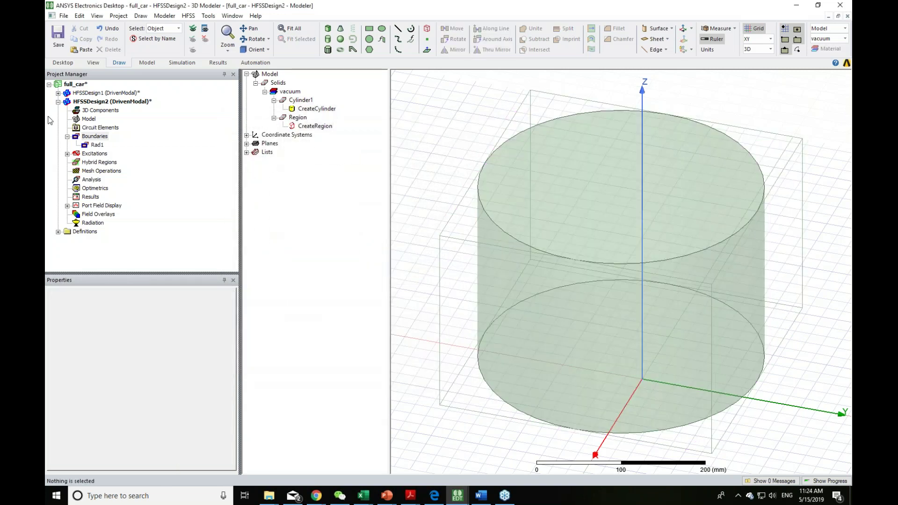
# Add a new HFSS design, HFSSDesign3, to the full_car project.
pyautogui.click(58, 102)
pyautogui.click(60, 85)
pyautogui.click(75, 84)
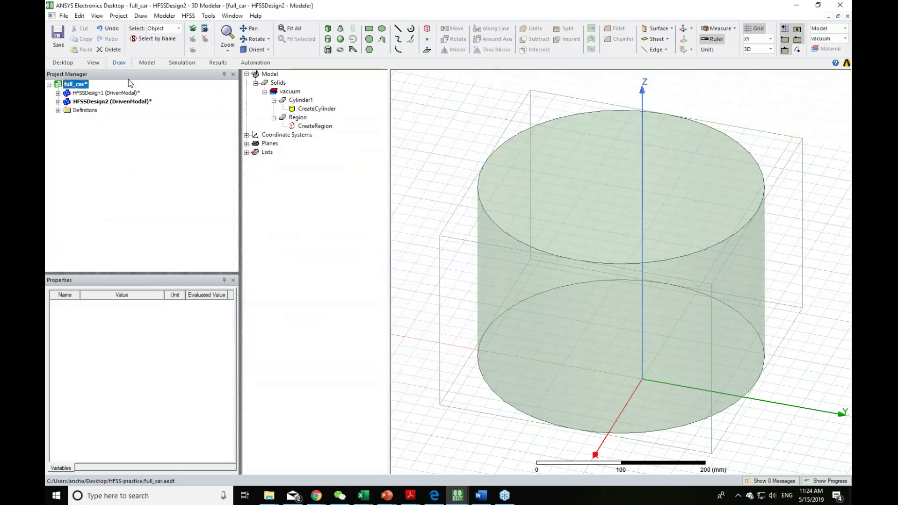
pyautogui.click(299, 35)
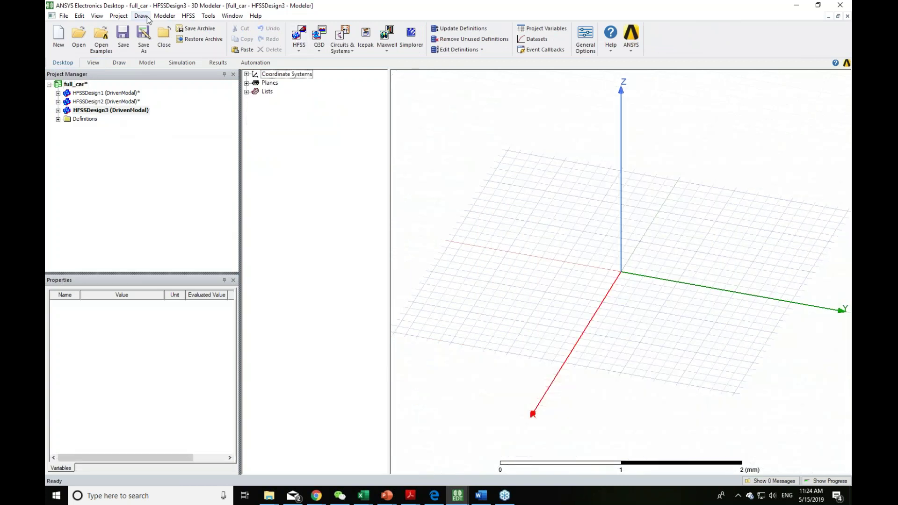
# Browse the 3D Component Library and open cylinder_box.a3dcomp.
pyautogui.click(164, 16)
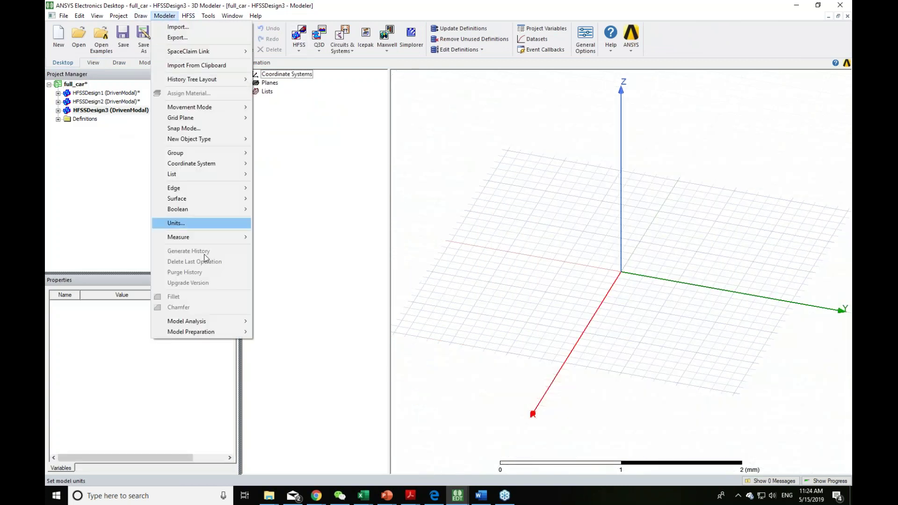
pyautogui.click(141, 15)
pyautogui.moveTo(197, 263)
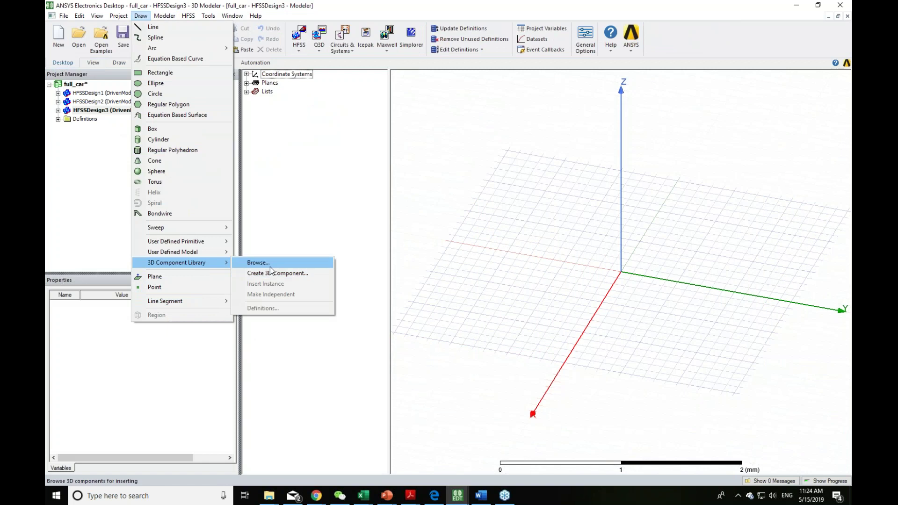
pyautogui.click(268, 263)
pyautogui.scroll(-15, 342, 255)
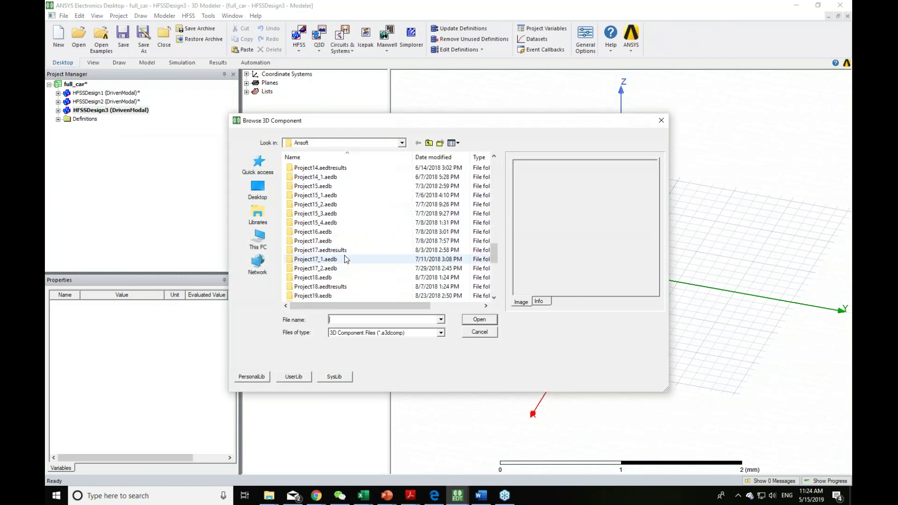
pyautogui.click(351, 296)
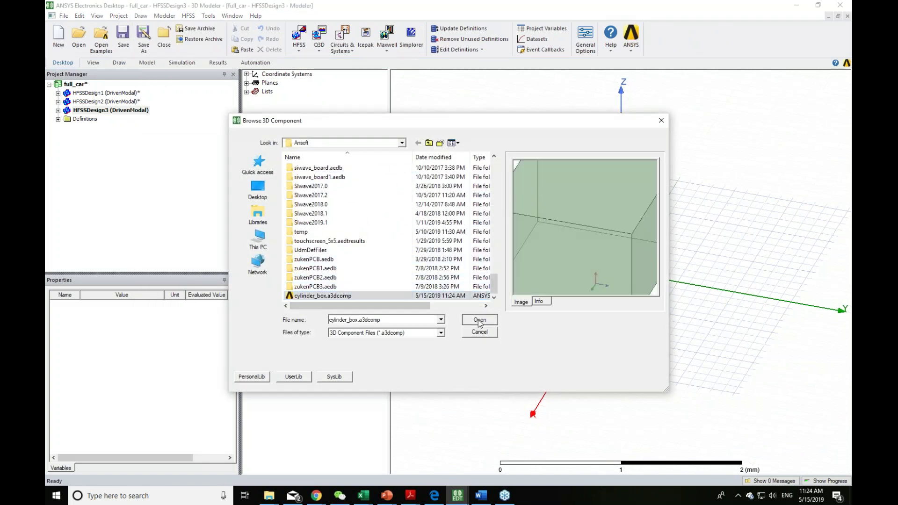
pyautogui.click(480, 320)
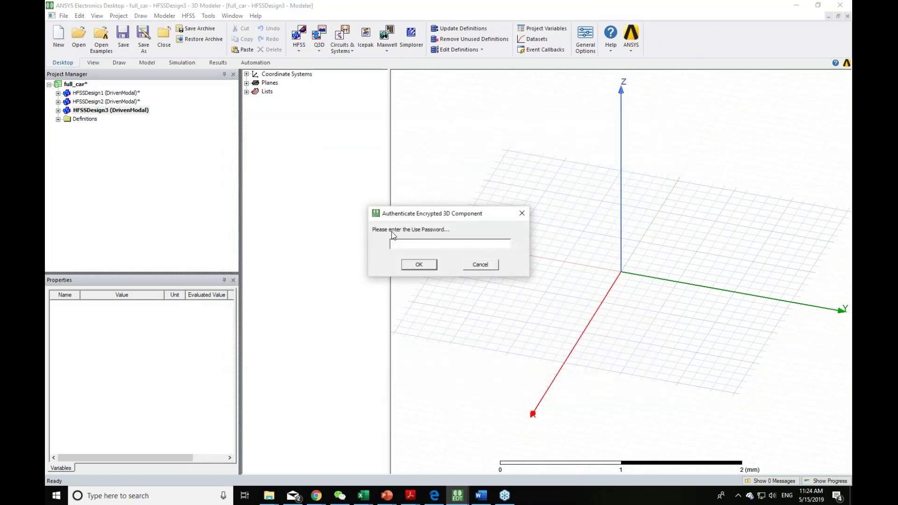
# Enter the component's use password, review its parameters and info, and insert it at Global.
pyautogui.write('*')
pyautogui.click(420, 265)
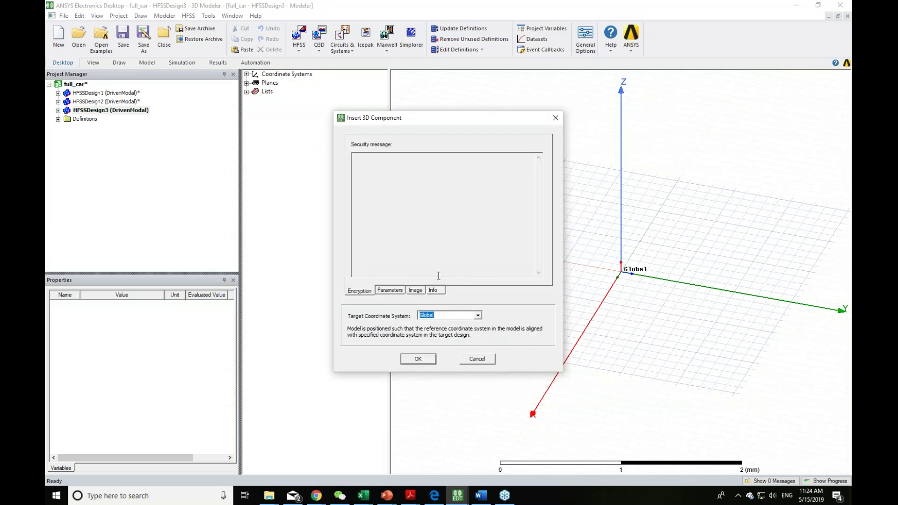
pyautogui.click(391, 290)
pyautogui.click(412, 290)
pyautogui.click(359, 290)
pyautogui.click(418, 359)
pyautogui.click(510, 220)
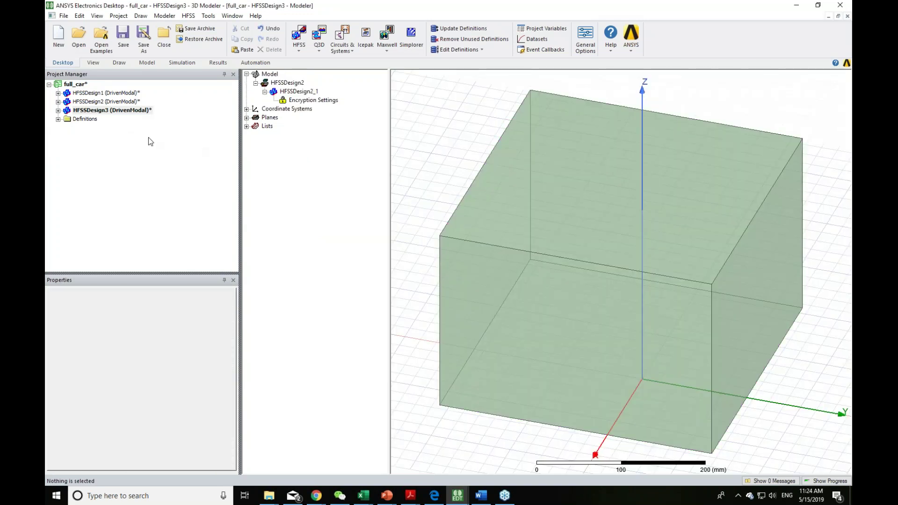
# Run Edit Definition on the inserted HFSSDesign2_1 component and enter its edit password.
pyautogui.click(58, 110)
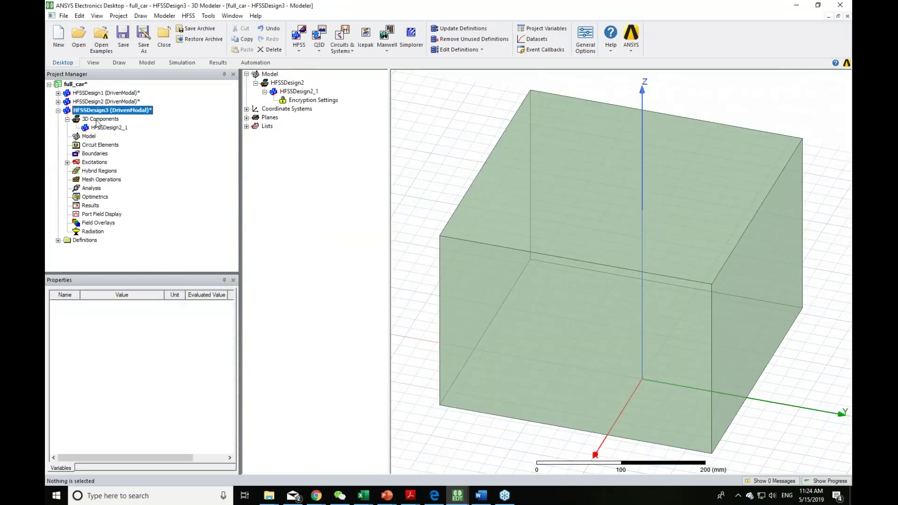
pyautogui.click(112, 128)
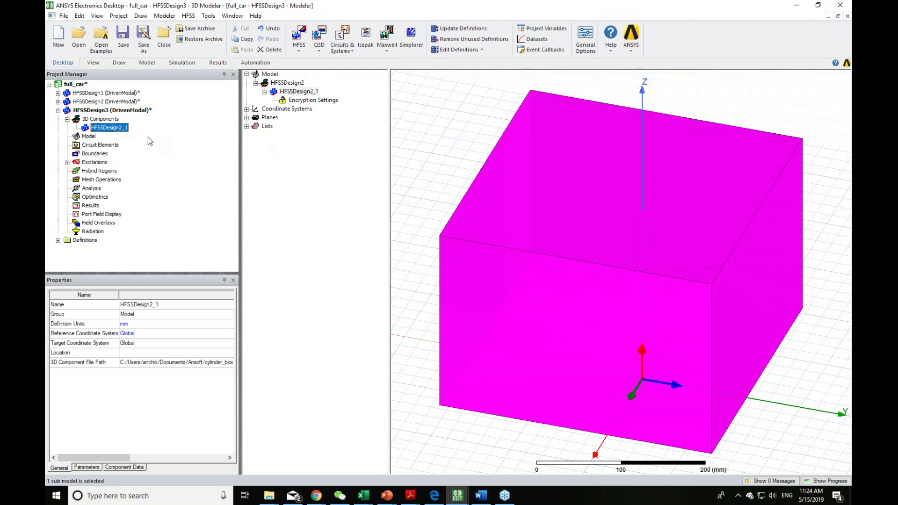
pyautogui.rightClick(113, 129)
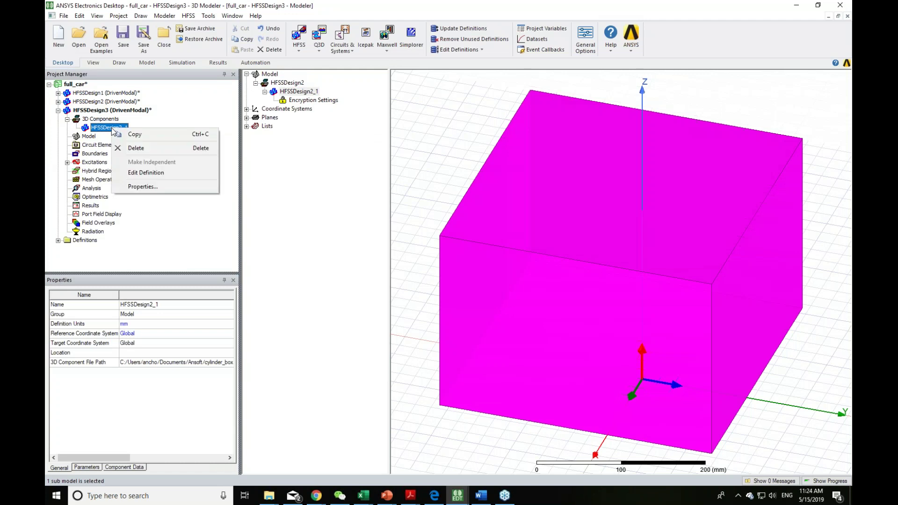
pyautogui.click(140, 177)
pyautogui.write('1')
pyautogui.click(412, 266)
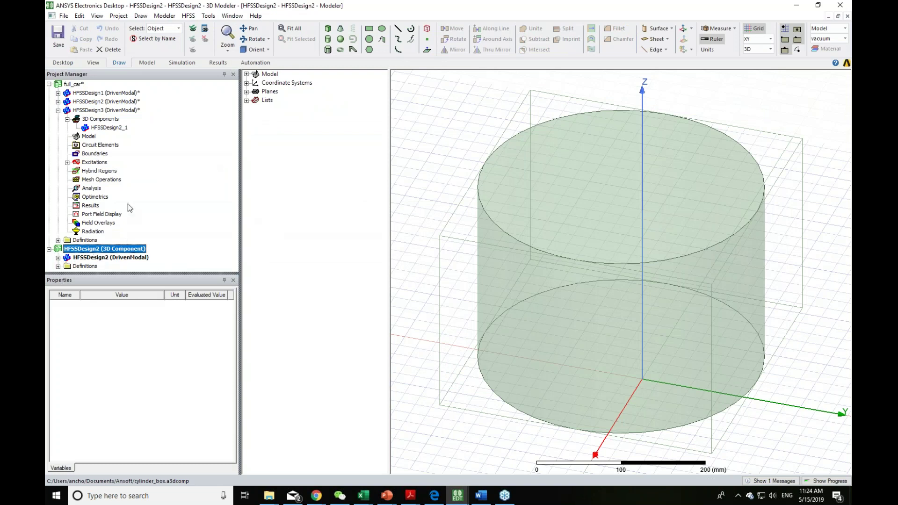
# Expand the opened HFSSDesign2 (3D Component) to show the original cylinder model.
pyautogui.click(94, 258)
pyautogui.click(58, 258)
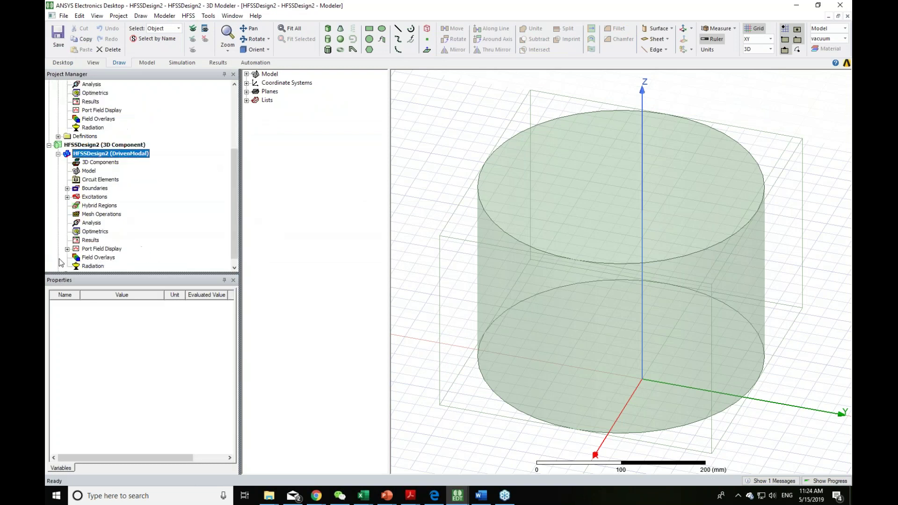
pyautogui.click(436, 156)
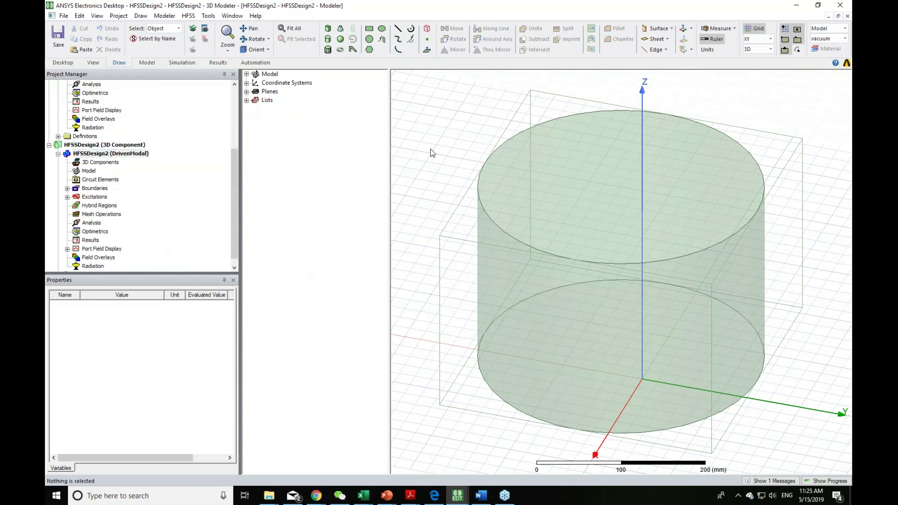